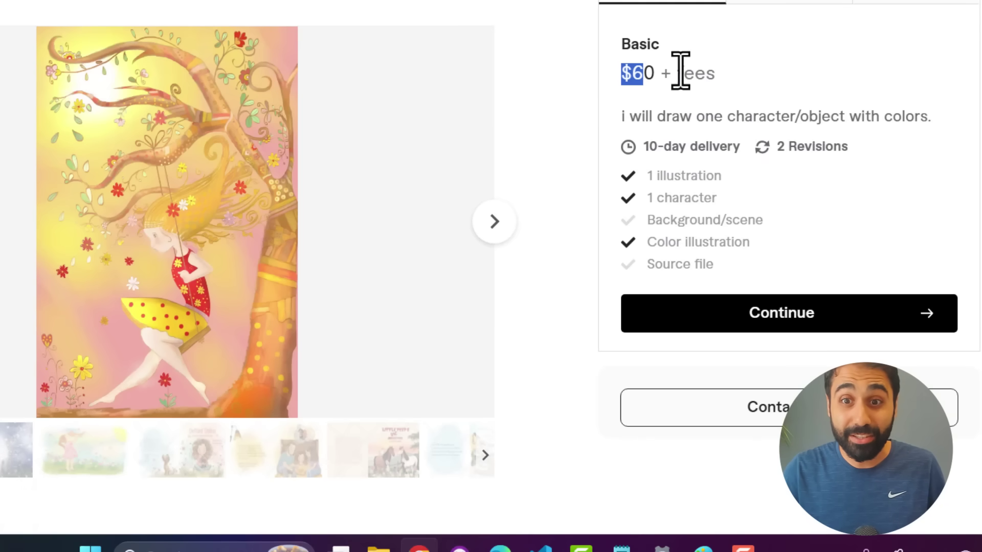
- Highlight the $60 Basic package details and the $35 package's 5-day delivery and extra fees
left_click(639, 143)
left_click_drag(185, 249, 295, 251)
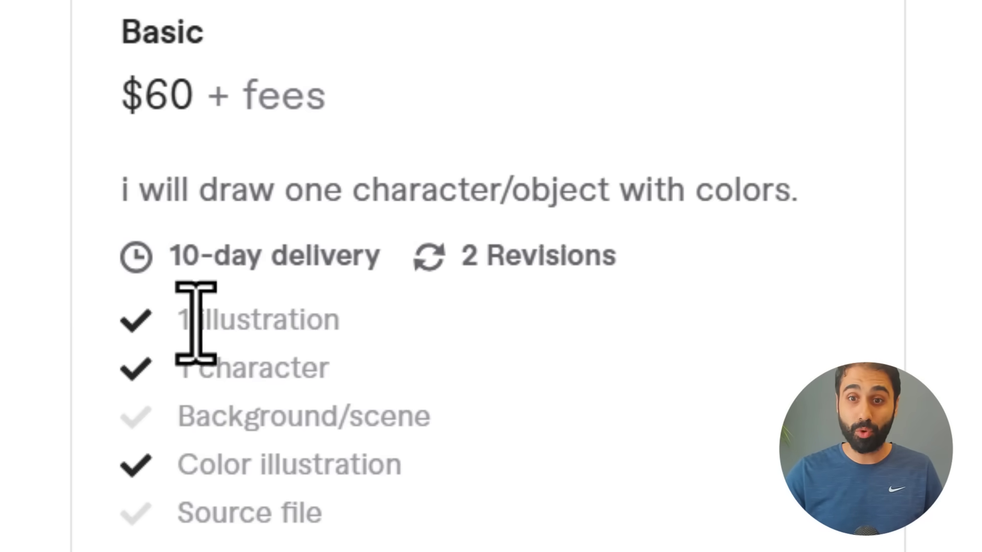
left_click_drag(210, 316, 329, 317)
left_click(256, 335)
left_click_drag(178, 369, 252, 359)
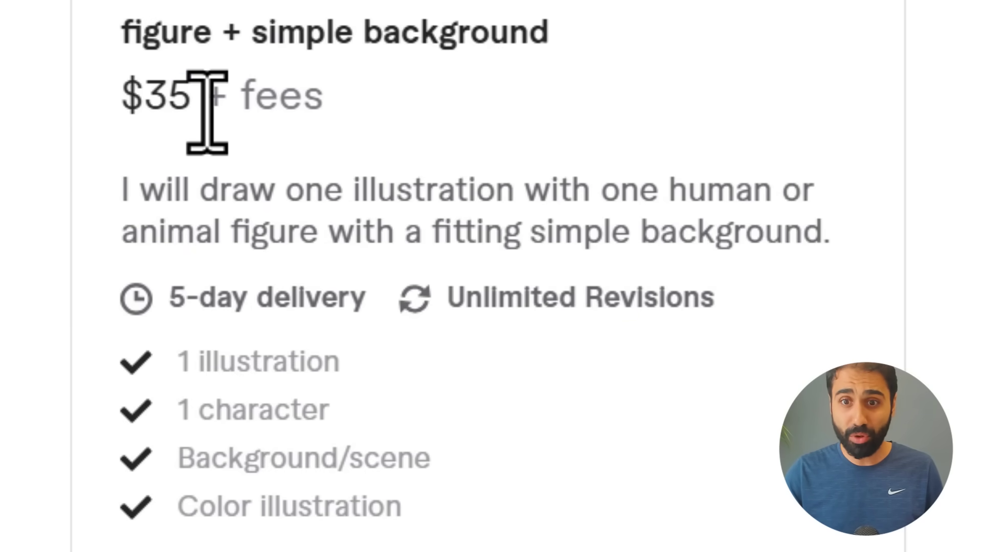
left_click_drag(162, 307, 277, 307)
left_click(182, 349)
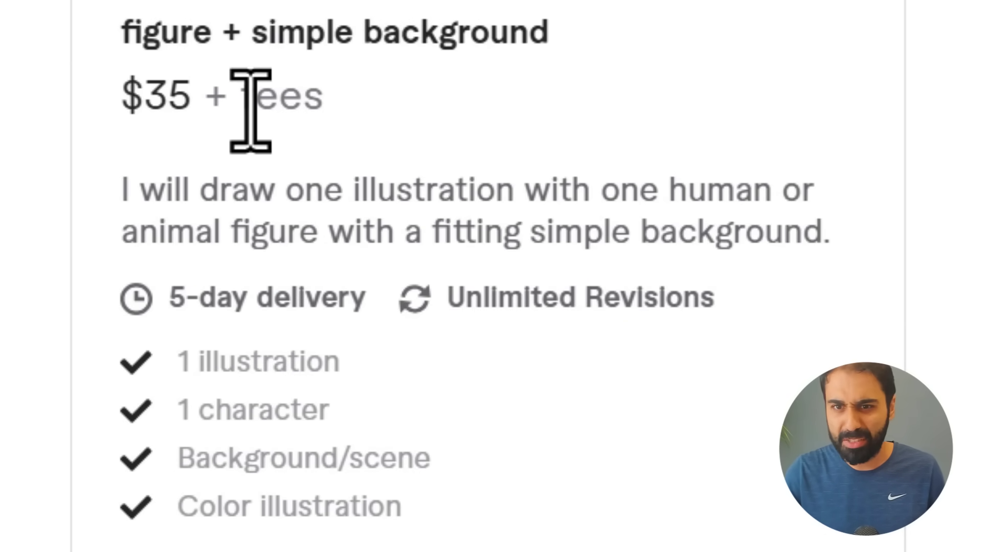
left_click_drag(252, 98, 285, 99)
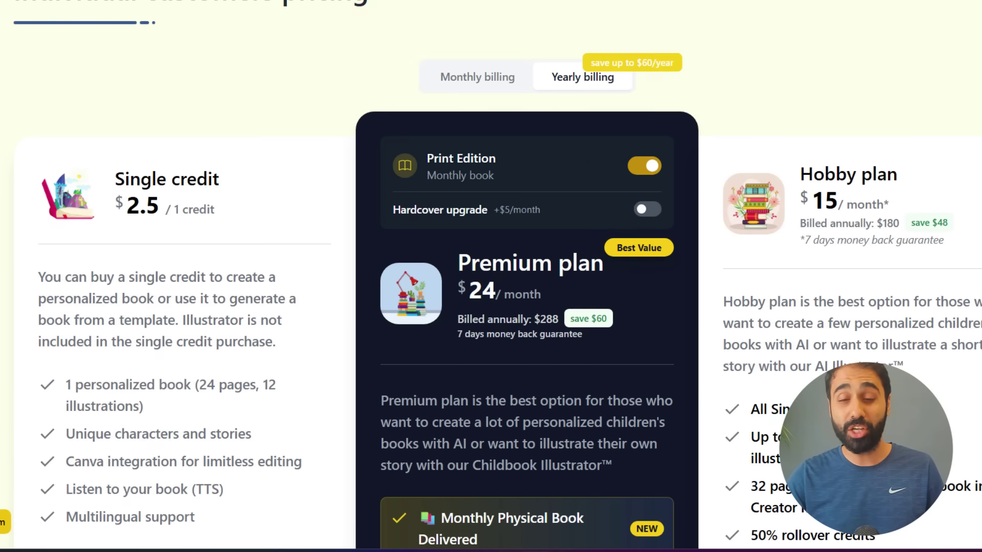
- Highlight Childbook's $24 Premium monthly price and the $2.5 Single credit price
left_click_drag(469, 294, 536, 294)
left_click(319, 239)
left_click_drag(132, 204, 226, 203)
- Clear the text highlight on the Childbook pricing page
left_click(227, 203)
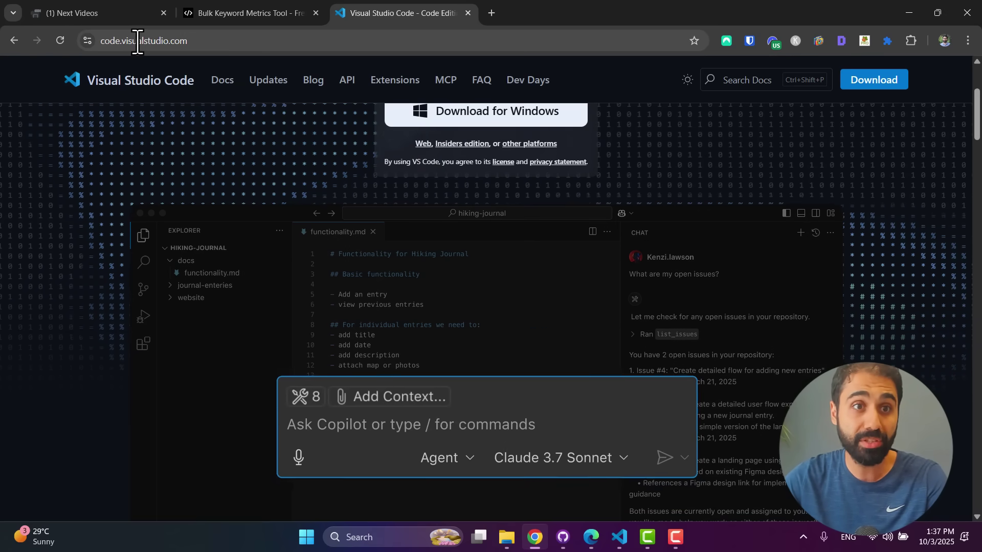
- Download Python 3.13.7 for Windows from python.org and bring the empty VS Code window forward
left_click(196, 40)
left_click(247, 130)
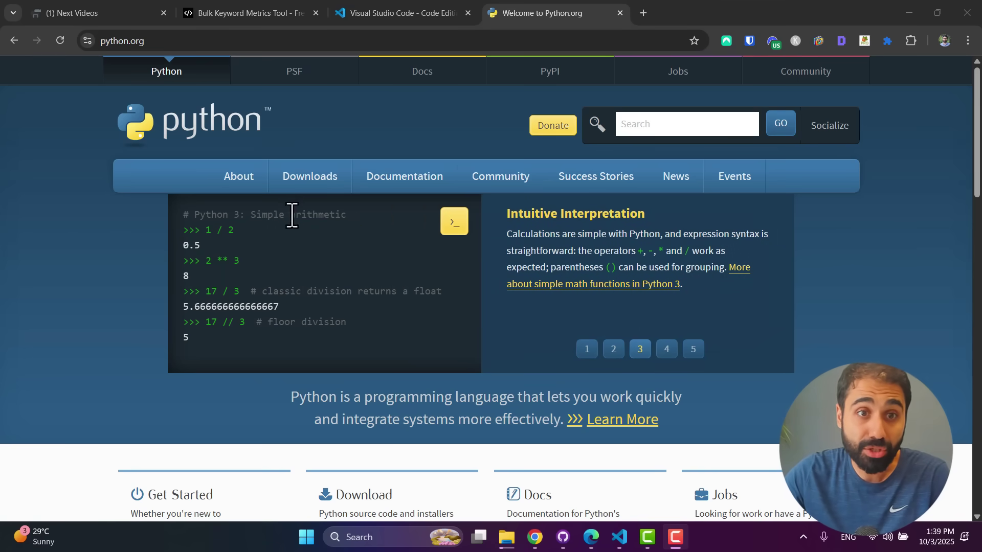
mouse_move(321, 184)
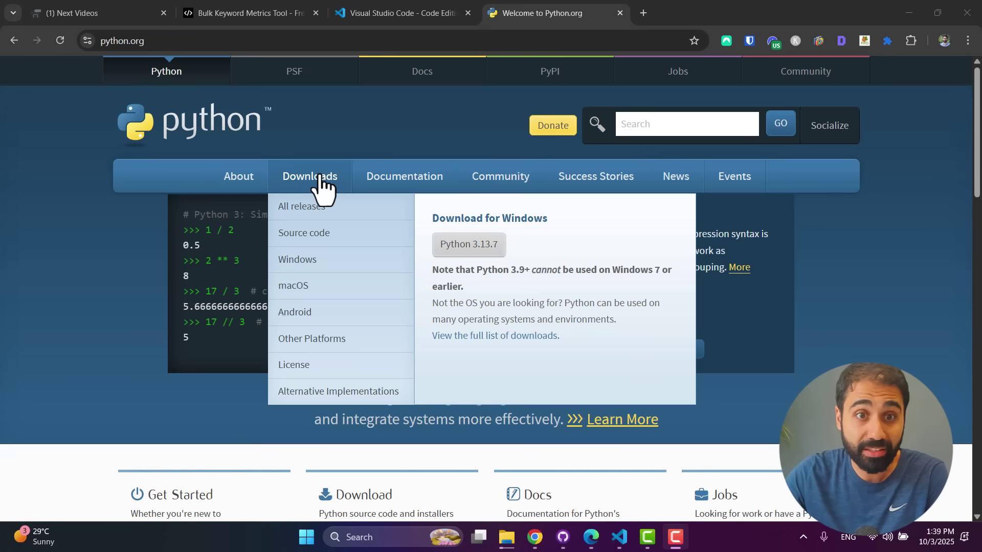
left_click(467, 247)
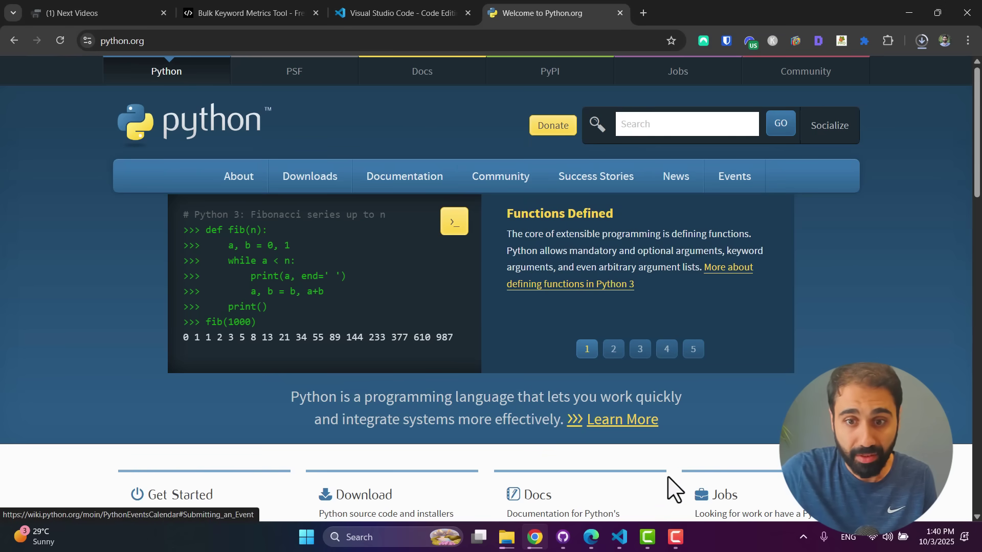
left_click(619, 538)
left_click(762, 470)
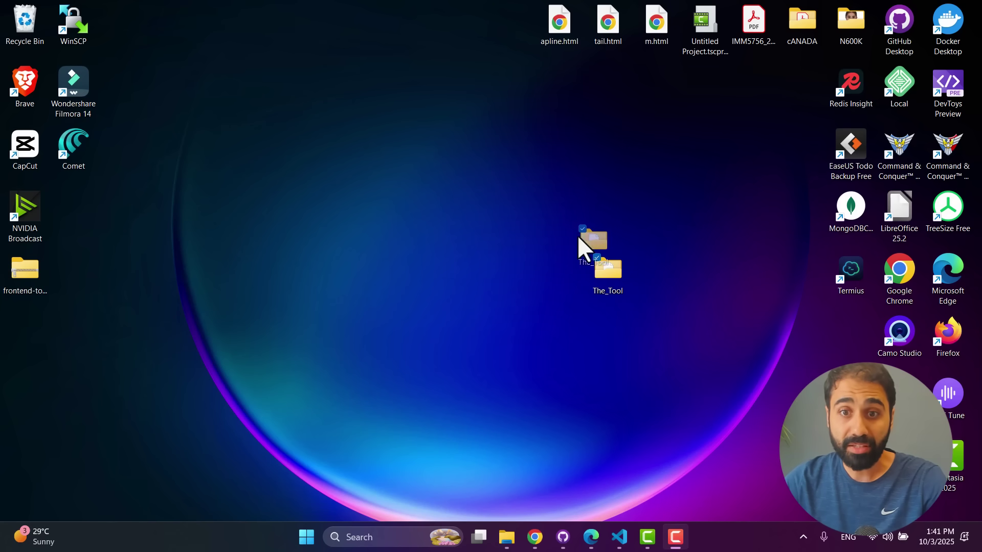
- Move the downloaded The_Tool folder onto the Desktop and check its files
left_click_drag(578, 235, 517, 218)
double_click(517, 219)
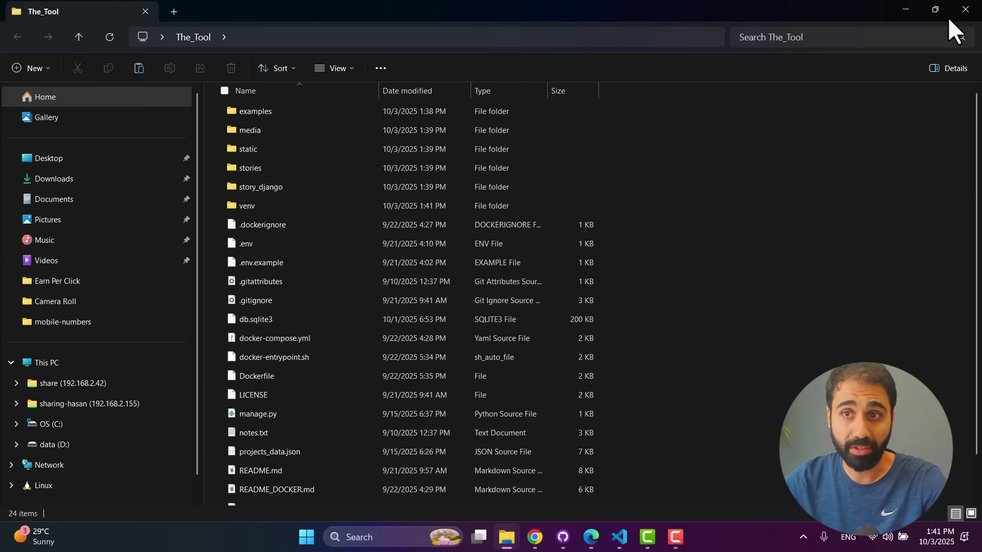
left_click(965, 9)
- Open Desktop > The_Tool as the project folder in VS Code
mouse_move(623, 548)
left_click(701, 444)
left_click(33, 13)
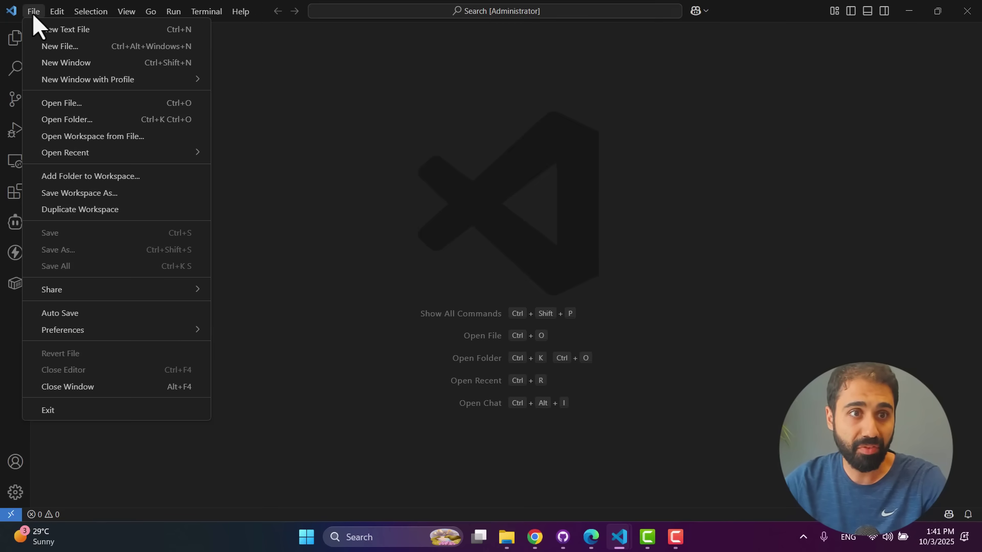
left_click(90, 121)
left_click(60, 129)
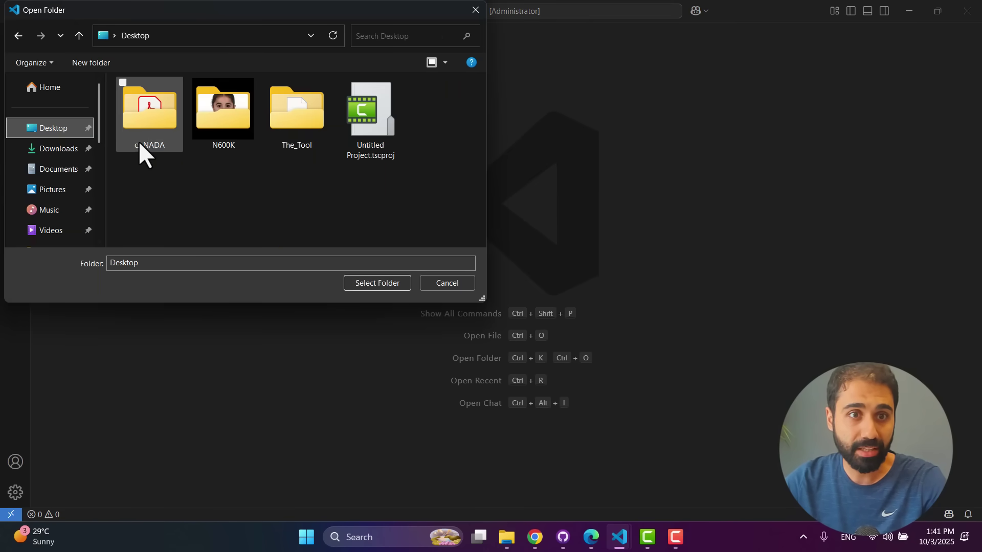
double_click(328, 139)
left_click(376, 283)
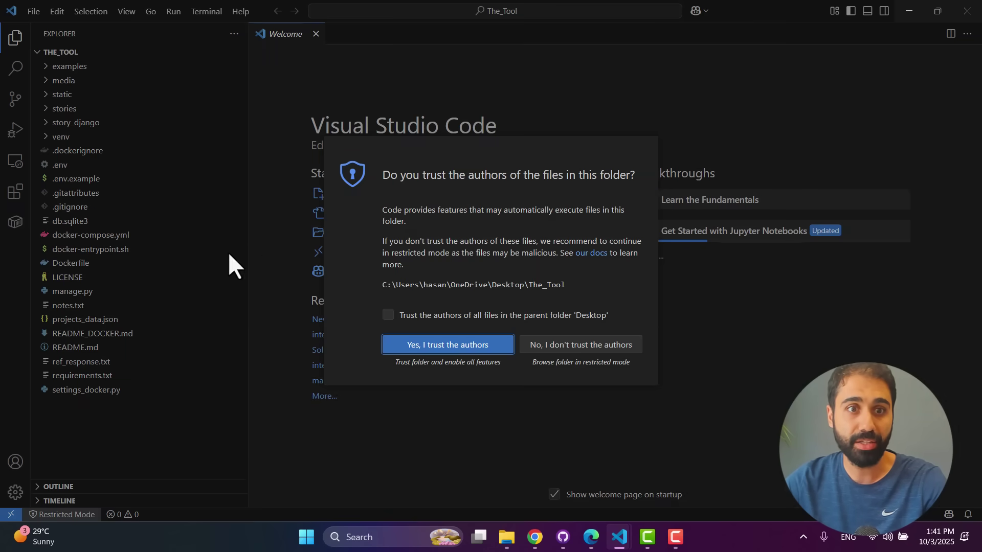
- Trust the project's authors and open a new PowerShell terminal
key("Return")
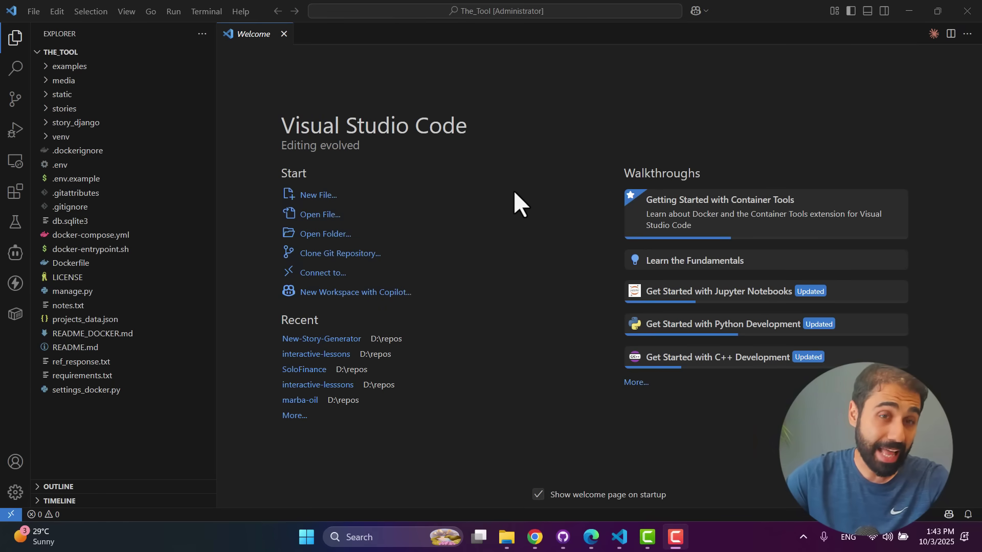
left_click(204, 15)
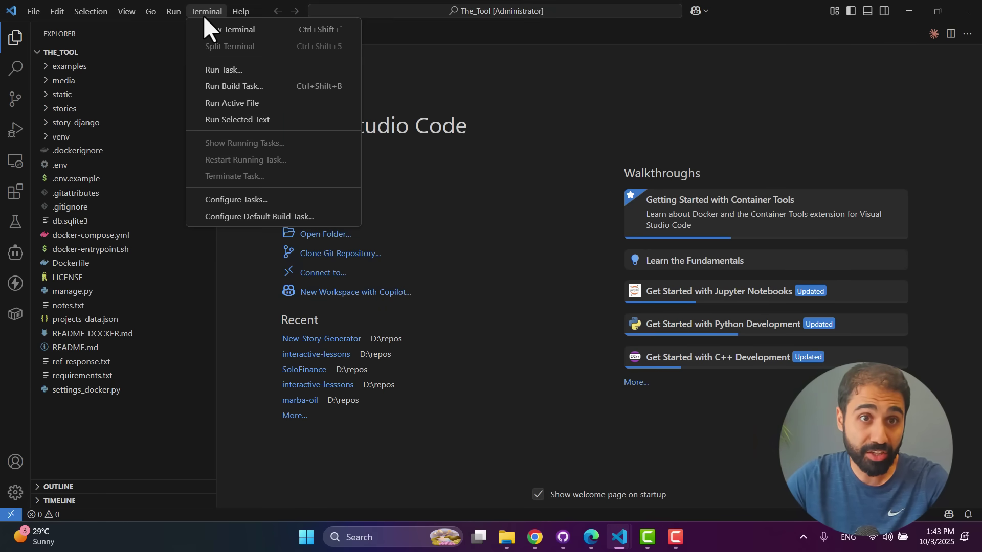
left_click(207, 29)
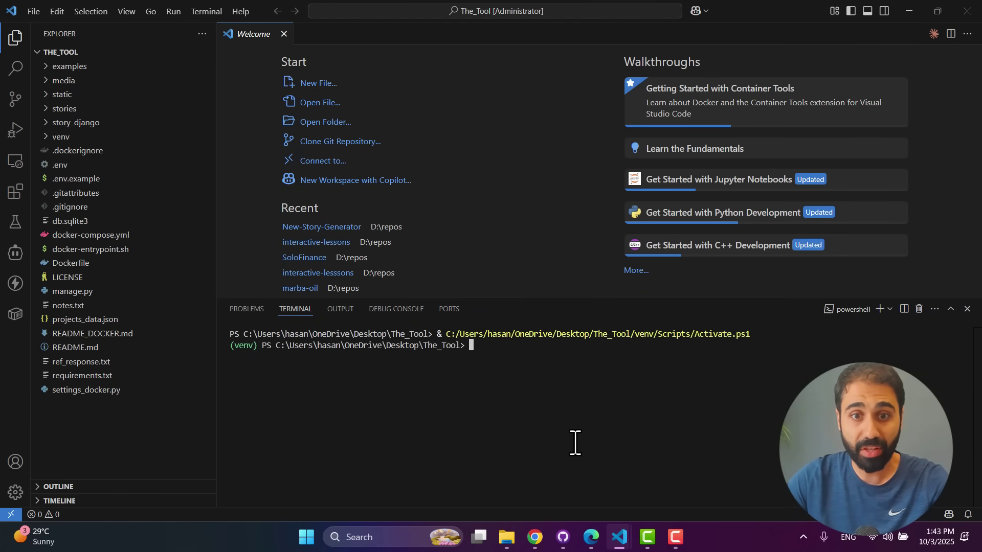
- Create and activate a venv environment, then clear the terminal
type("python -m venv ven")
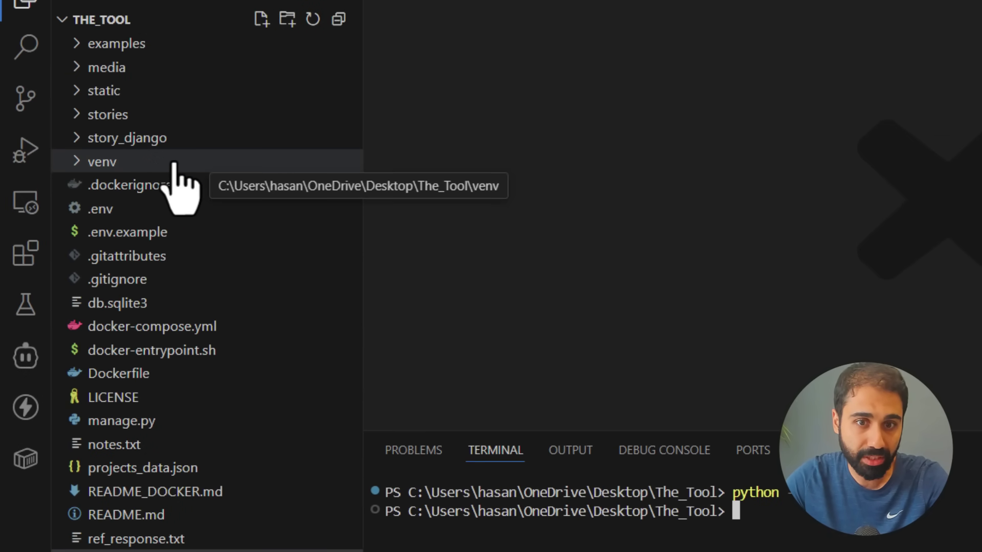
type("venv/scripts/activate")
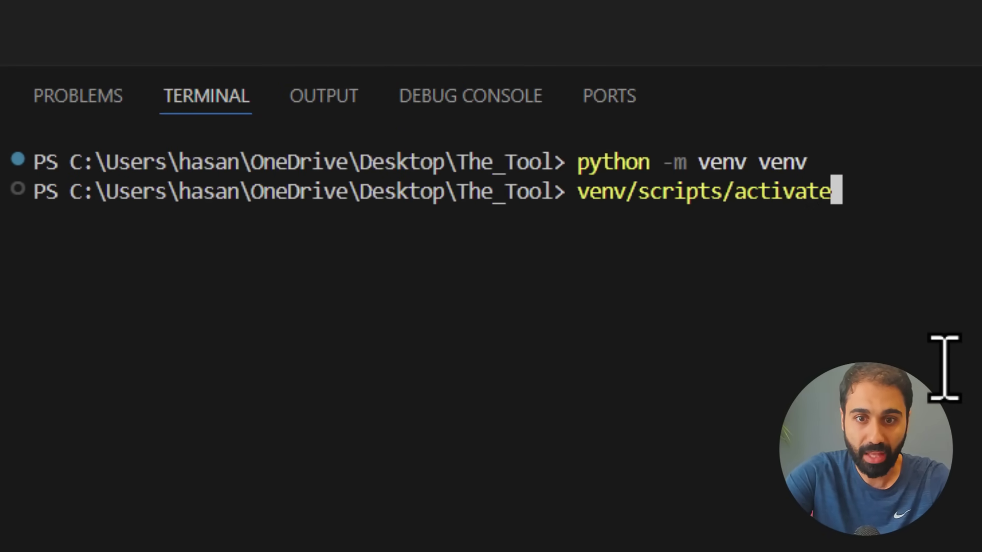
key("Return")
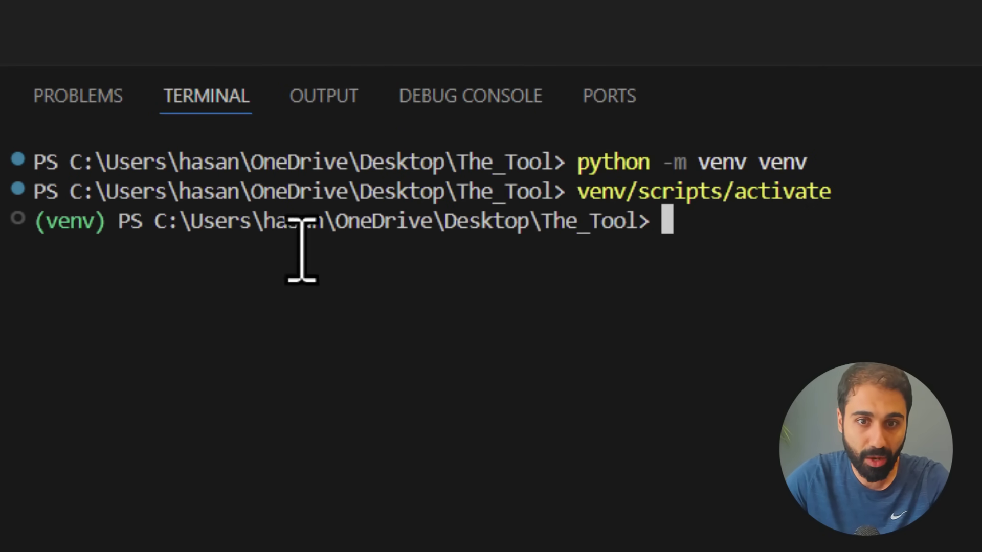
left_click_drag(38, 225, 98, 230)
left_click(864, 289)
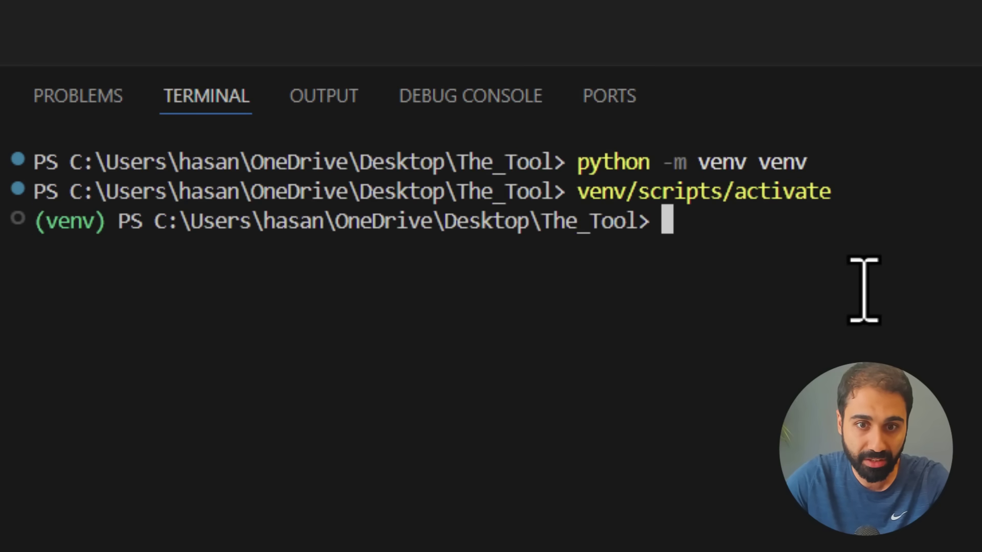
type("clear")
key("Return")
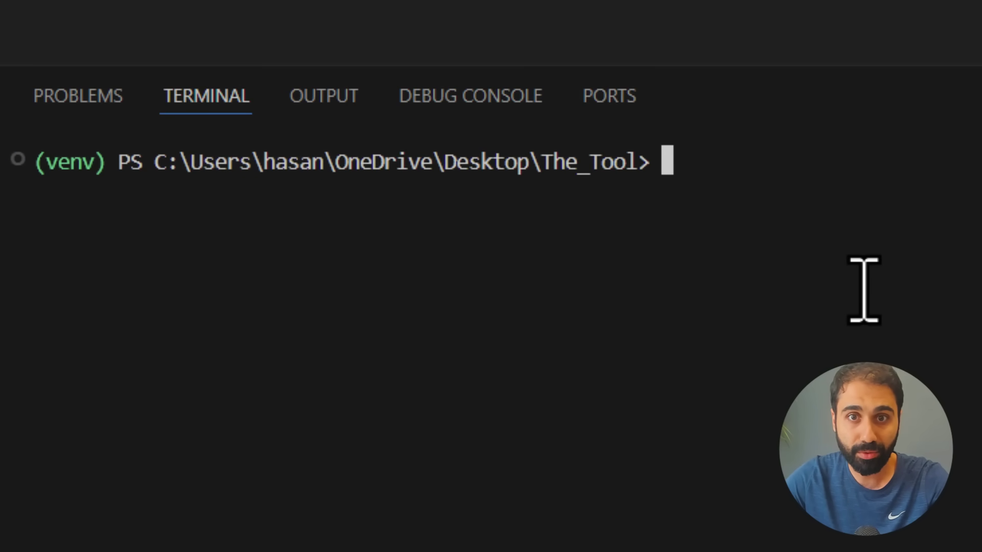
- Paste pip install -r requirements.txt at the prompt, highlighting install and requirements.txt
type("pip install -r requirements.txt")
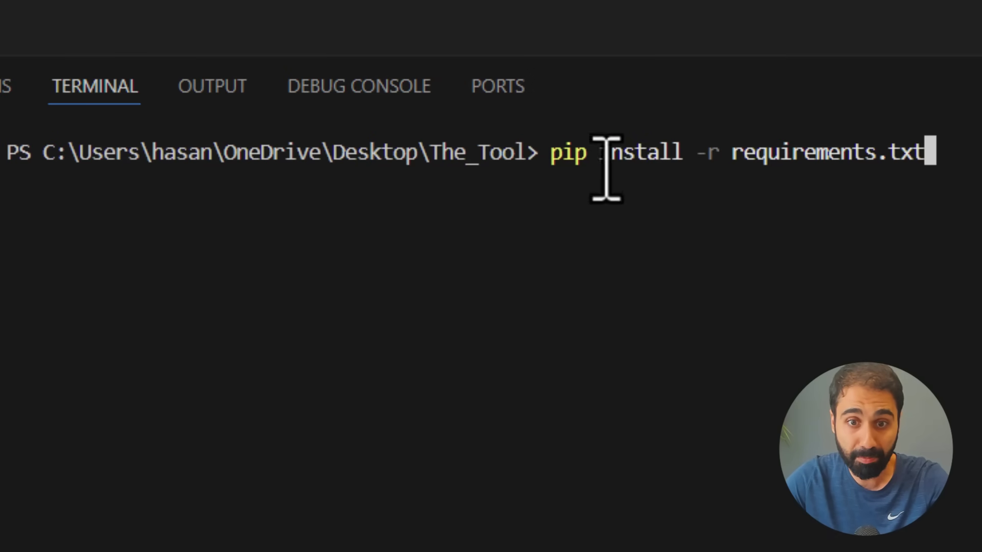
left_click_drag(601, 156, 660, 156)
left_click(698, 156)
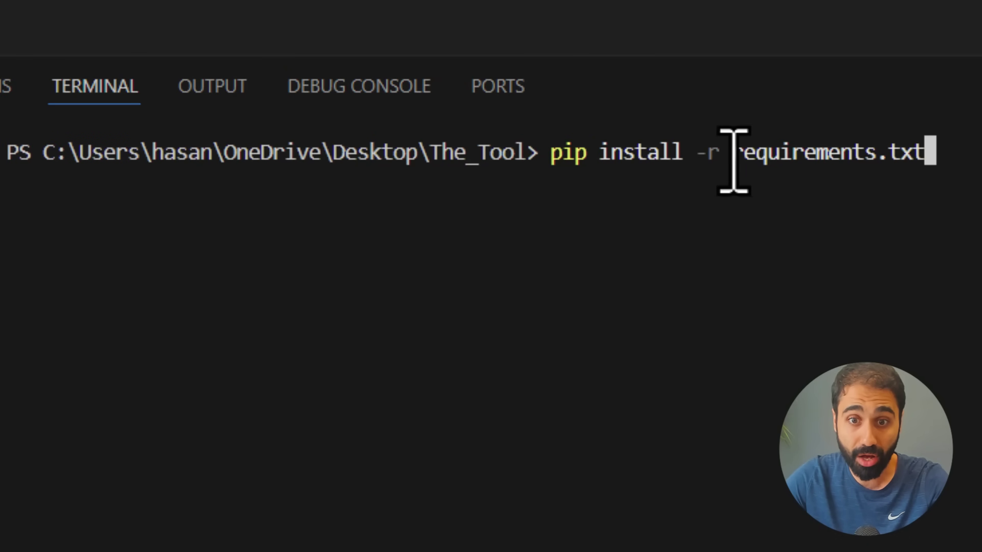
left_click_drag(735, 160, 925, 156)
left_click(937, 159)
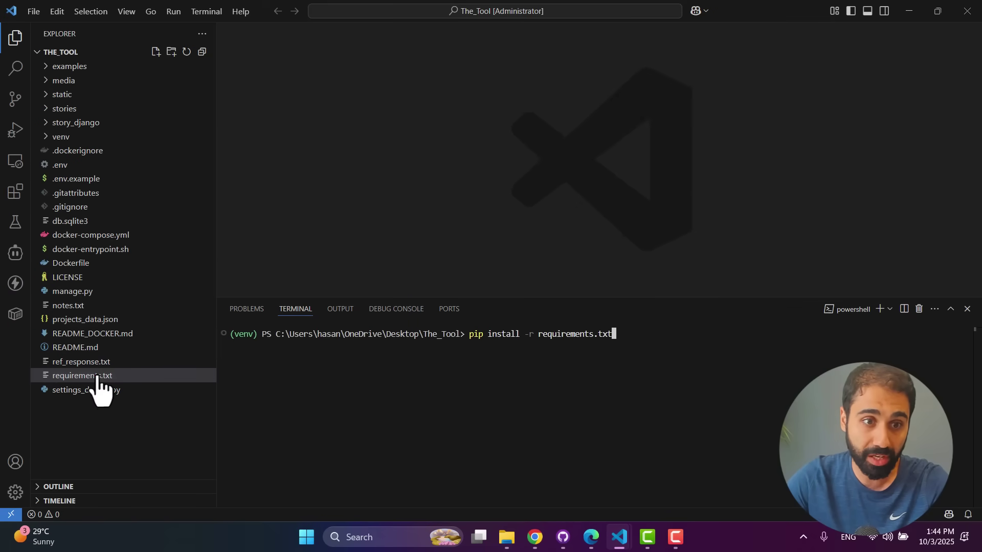
- Review requirements.txt, then run python manage.py makemigrations
left_click(97, 376)
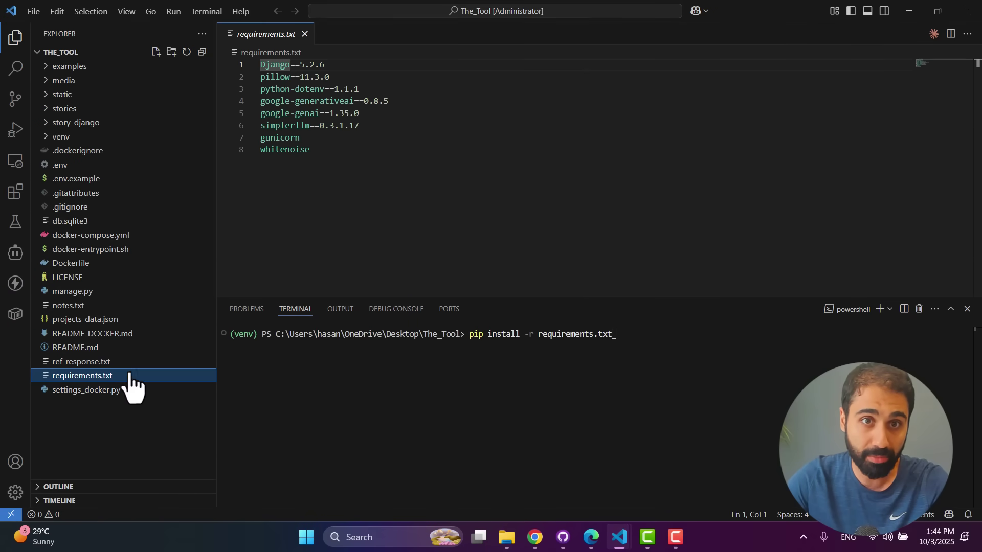
left_click(305, 34)
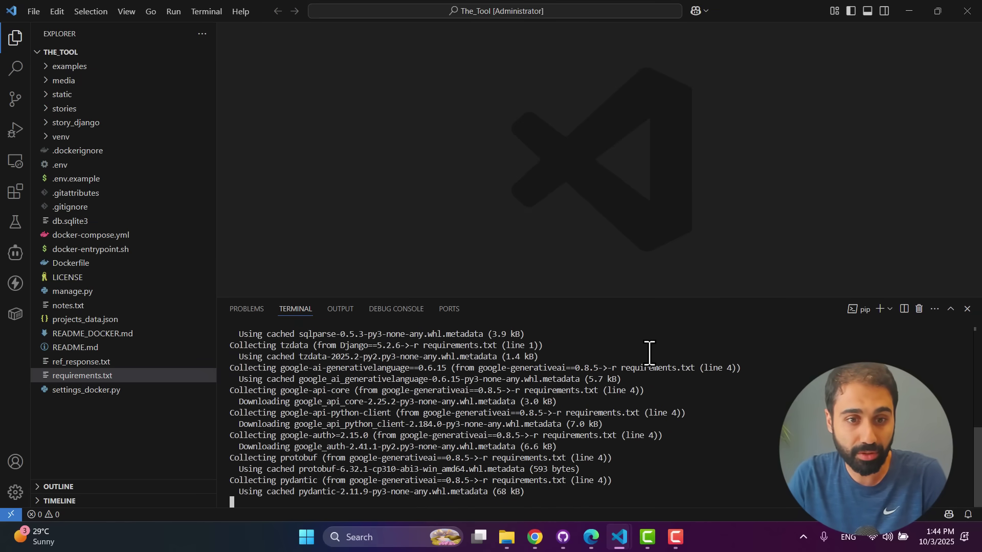
type("python manage.py makemigrations")
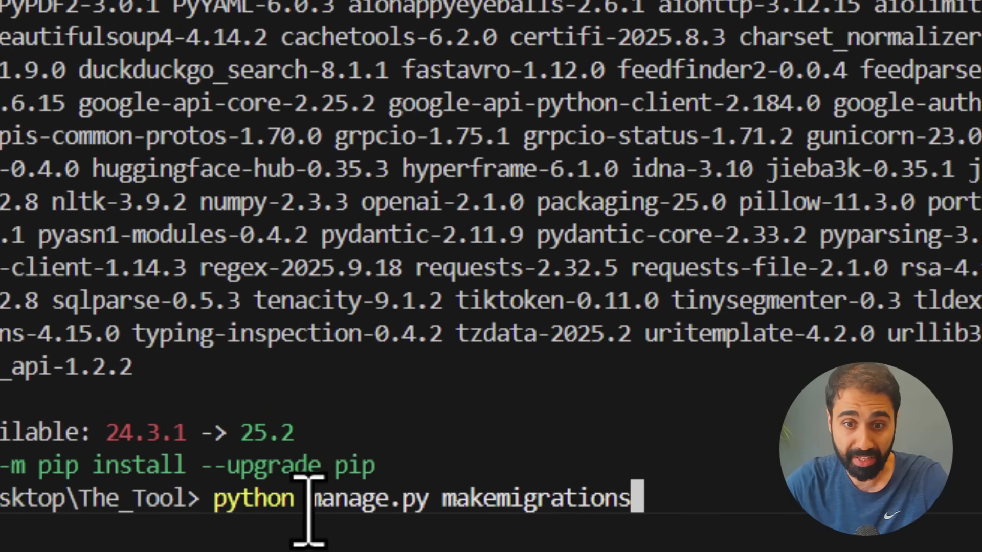
left_click_drag(308, 509, 440, 499)
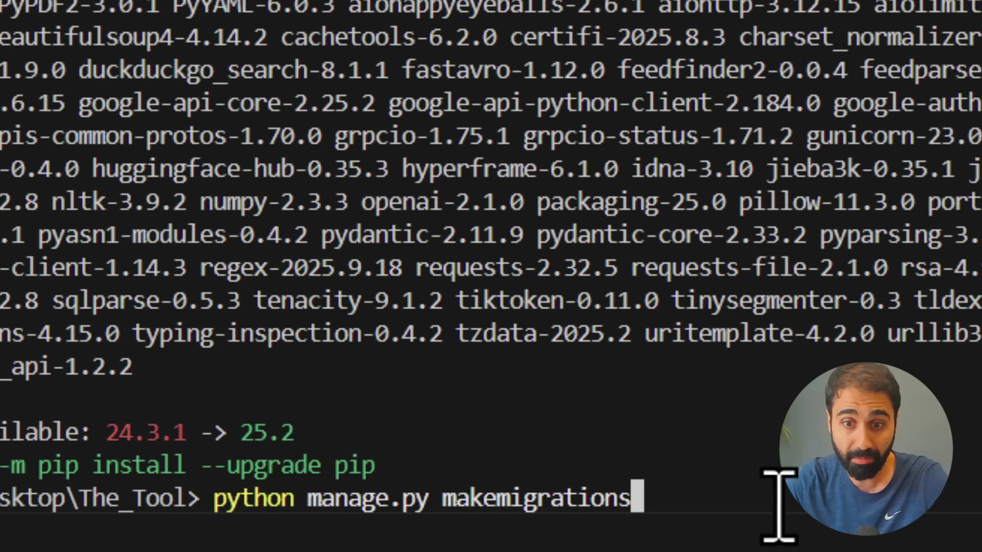
key("Return")
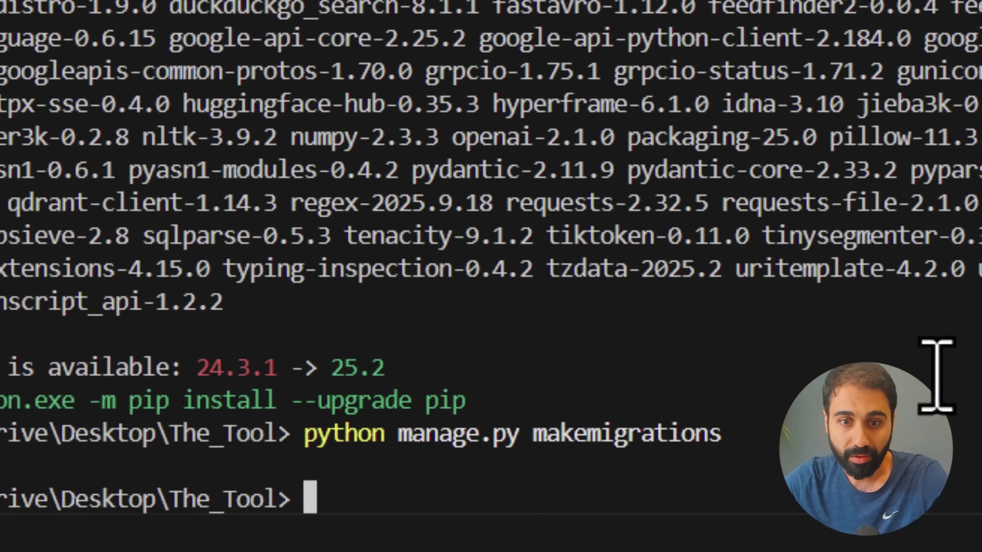
- Run python manage.py migrate, clear the terminal, and start python manage.py runserver
type("python manage.py migrate")
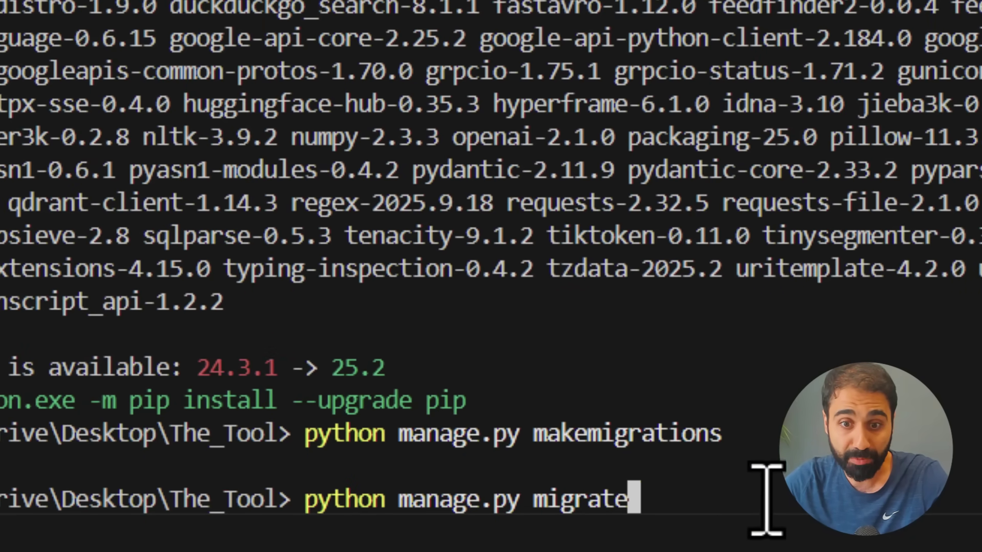
key("Return")
type("clear")
key("Return")
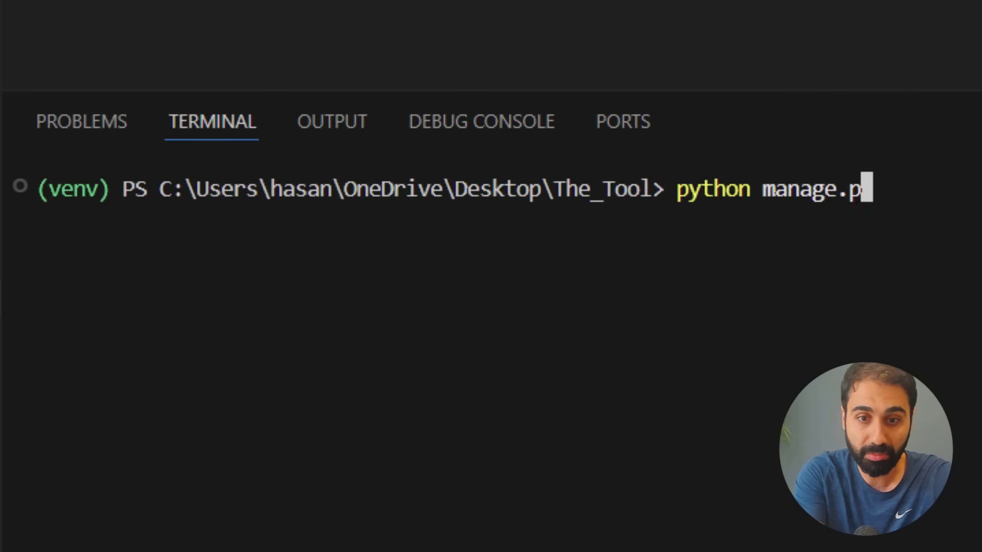
type("python manage.py runsere")
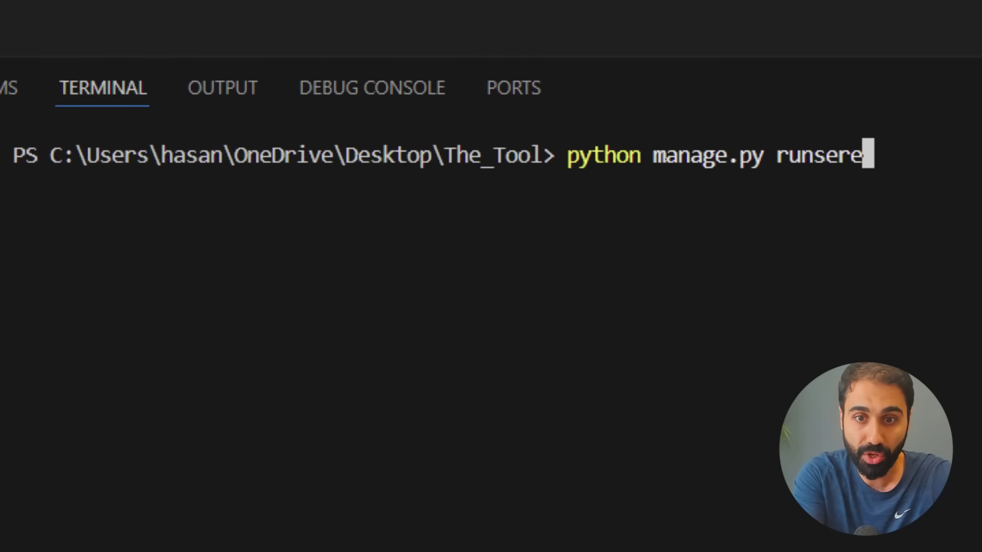
key("Return")
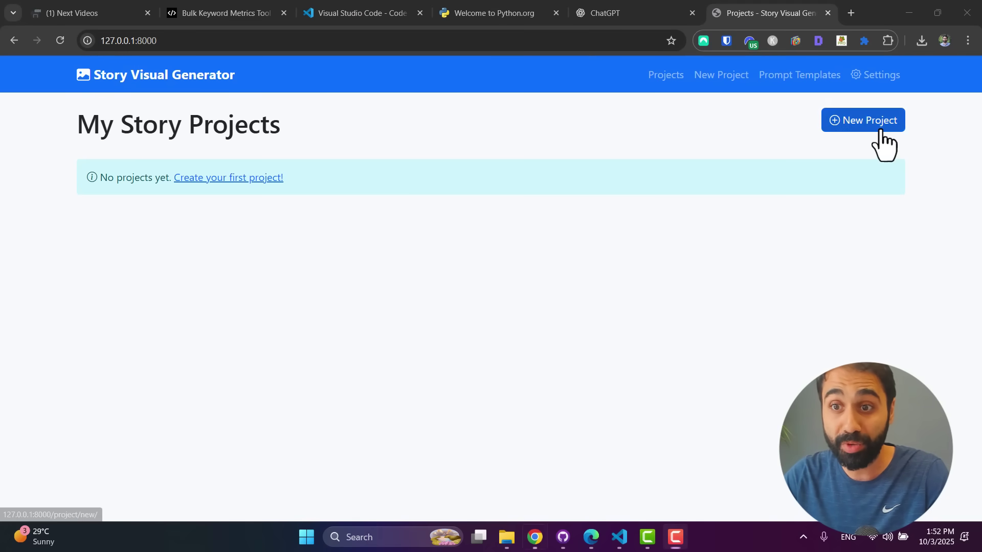
- Create a 'My First Story' project in Wimpy Kid Style and open its page
left_click(879, 127)
left_click(548, 187)
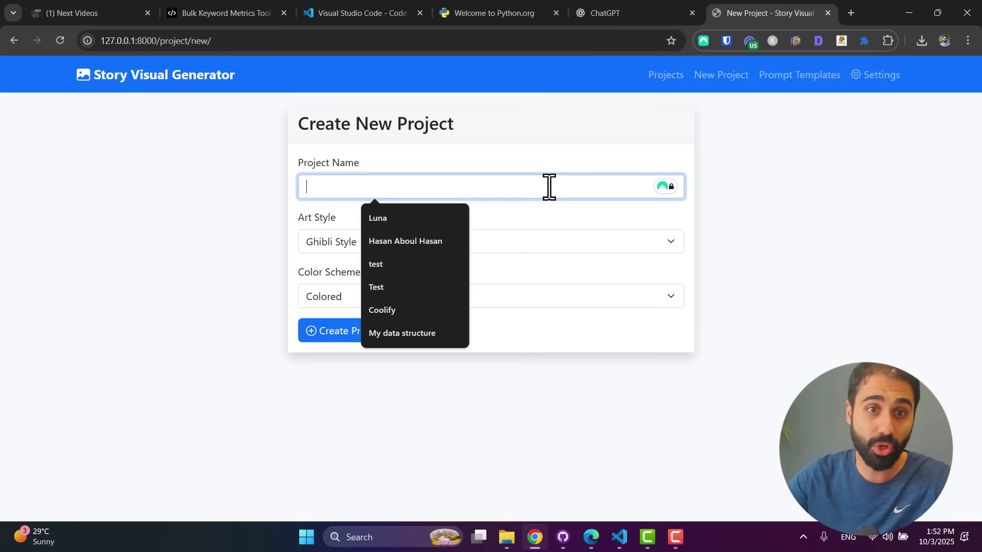
type("My First Sot")
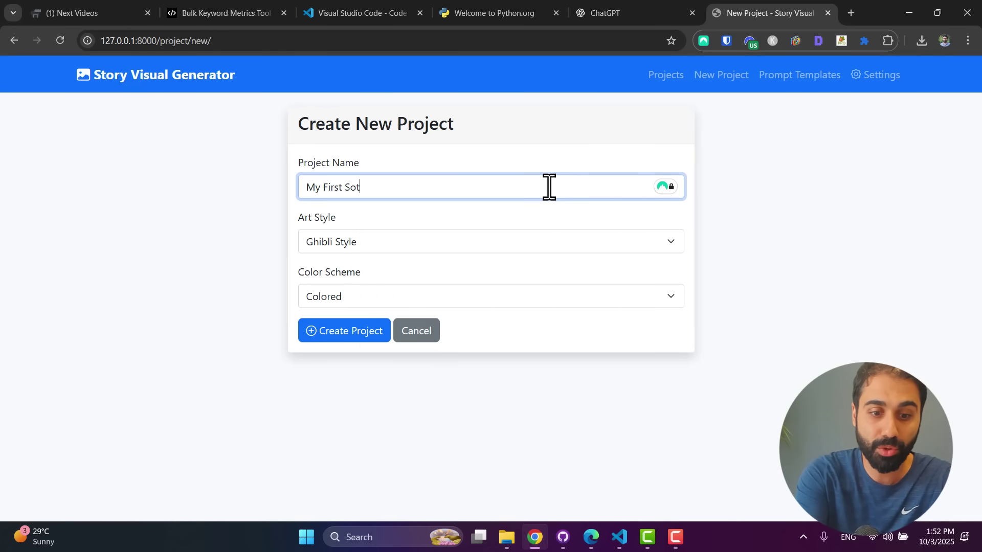
key("BackSpace")
key("BackSpace")
type("tory")
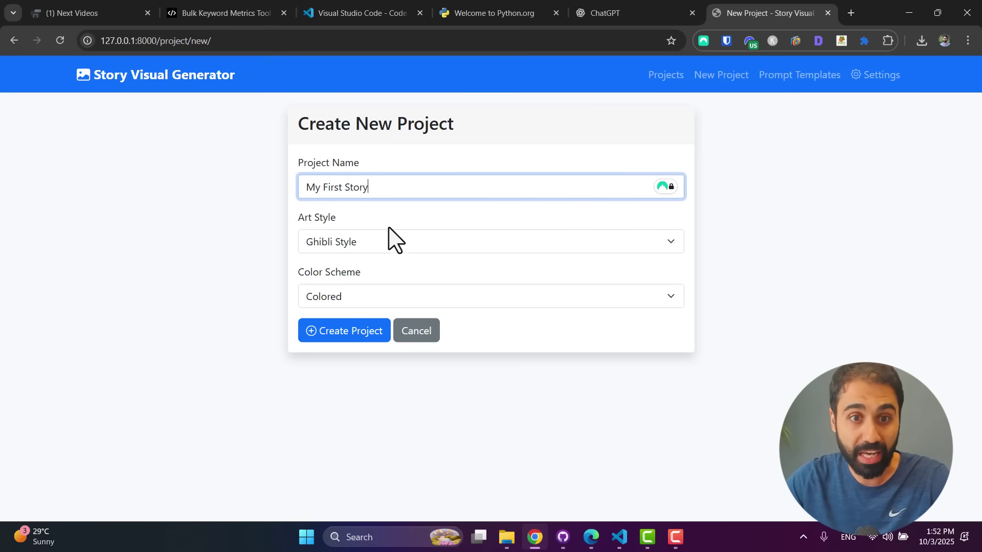
left_click(351, 241)
left_click(385, 490)
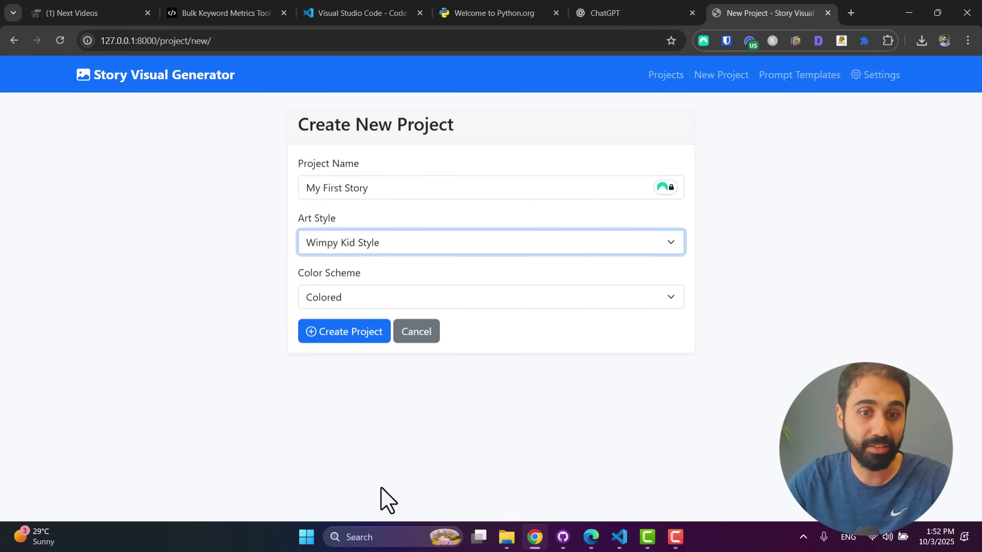
left_click(343, 333)
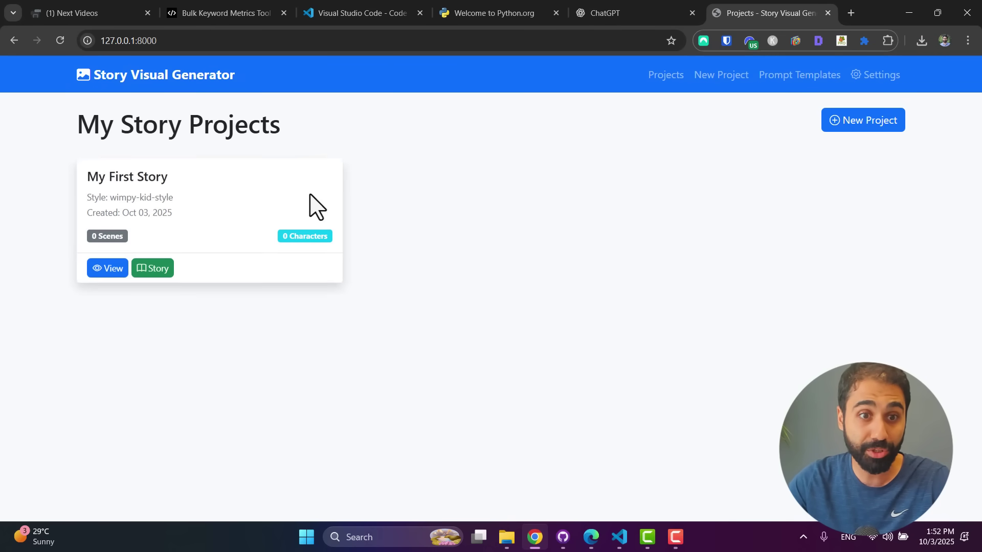
left_click(97, 272)
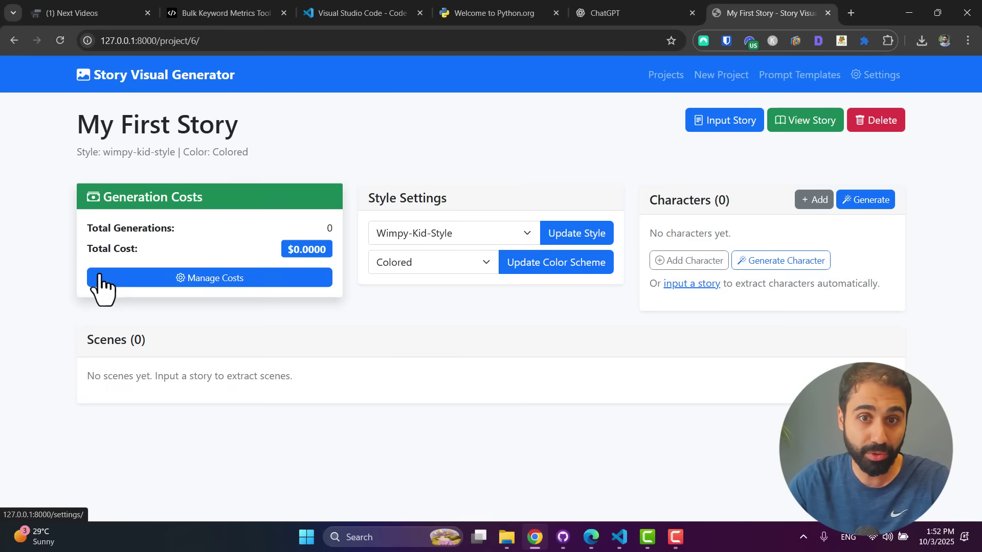
- Have ChatGPT write the five-scene Sam and cat story, then select the reply
left_click(718, 124)
left_click(610, 14)
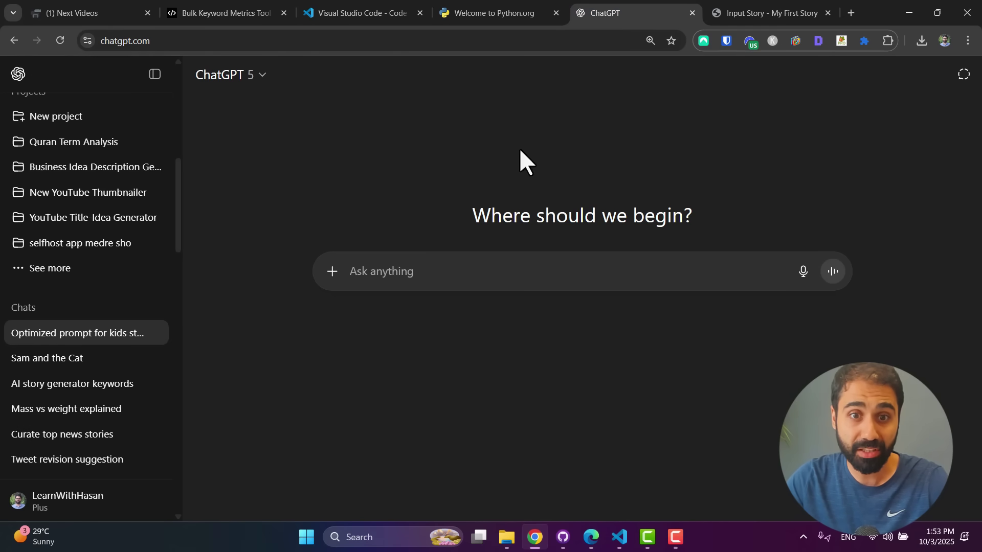
type("Write a kids’ story with Sam and a cat in 5 visual scenes, combined into one continuous paragraph.")
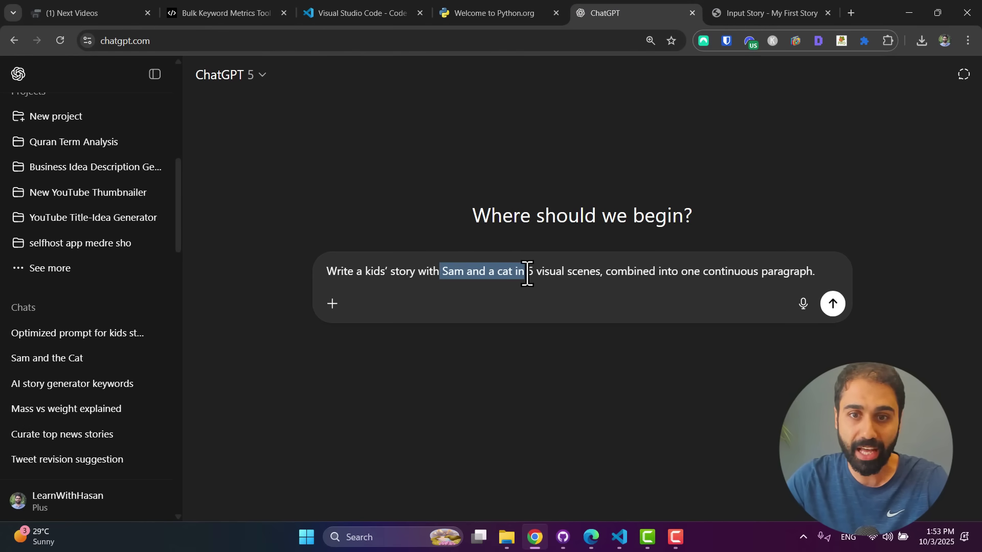
left_click(842, 307)
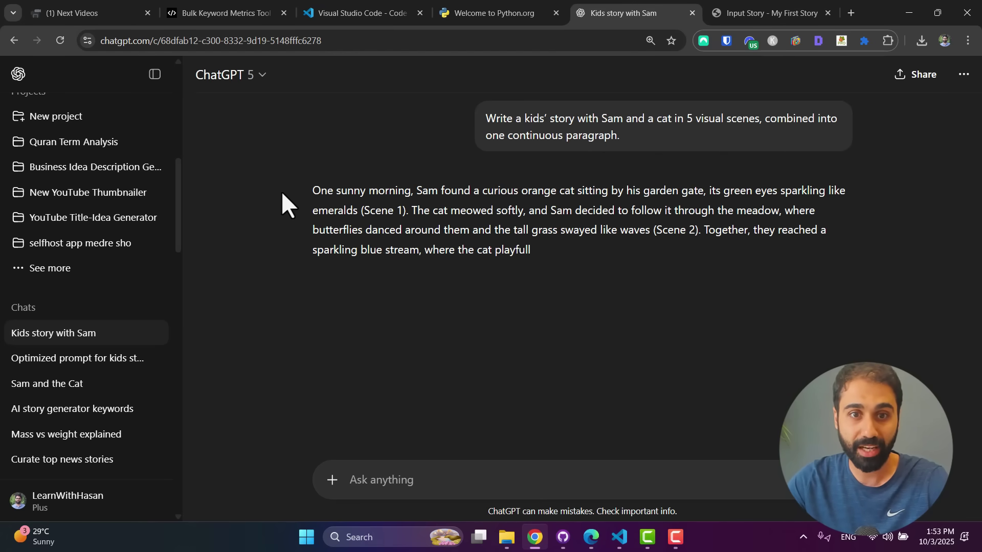
left_click_drag(314, 190, 928, 346)
key("ctrl+c")
- Paste the Sam and cat story into Story Text and extract its characters and scenes
left_click(764, 13)
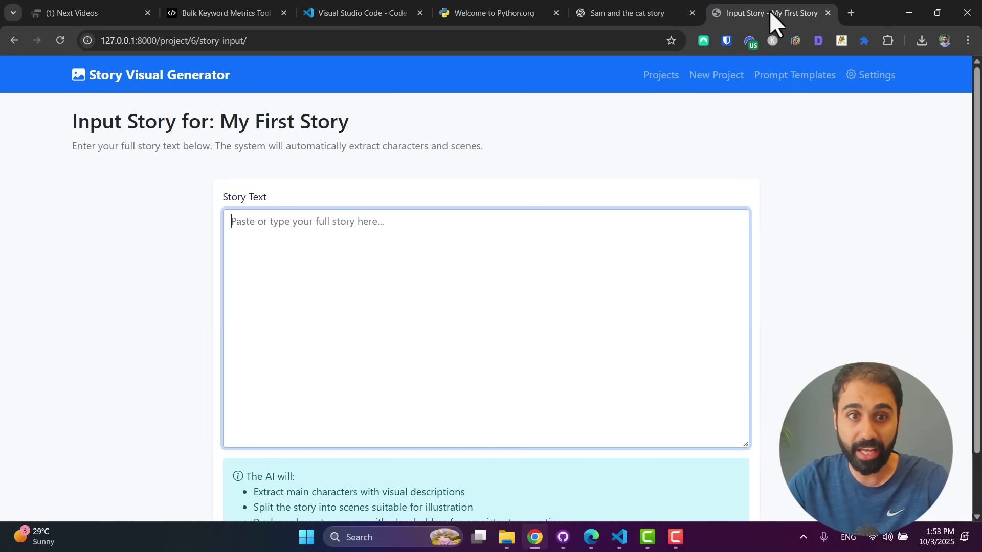
left_click(282, 229)
key("ctrl+v")
scroll(445, 202, "down", 2)
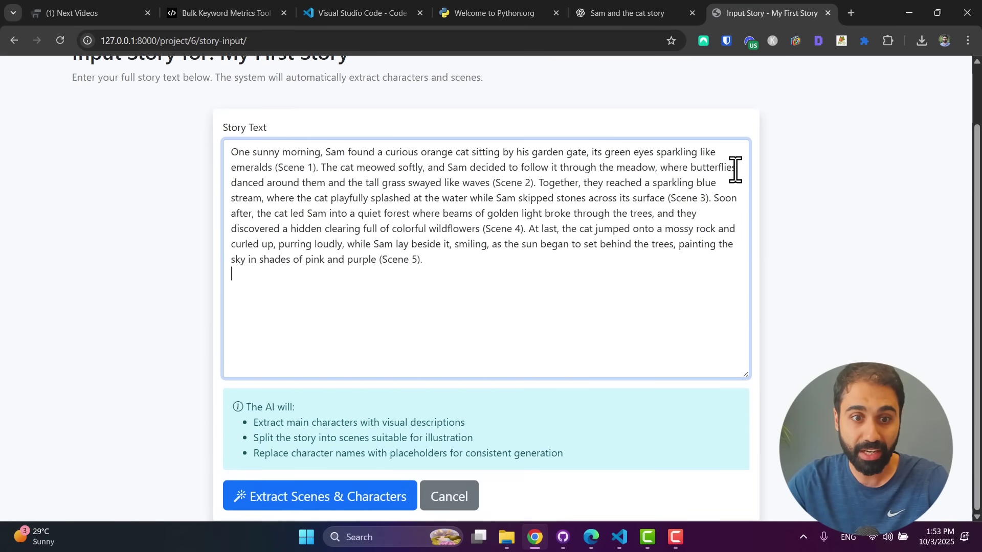
left_click(310, 512)
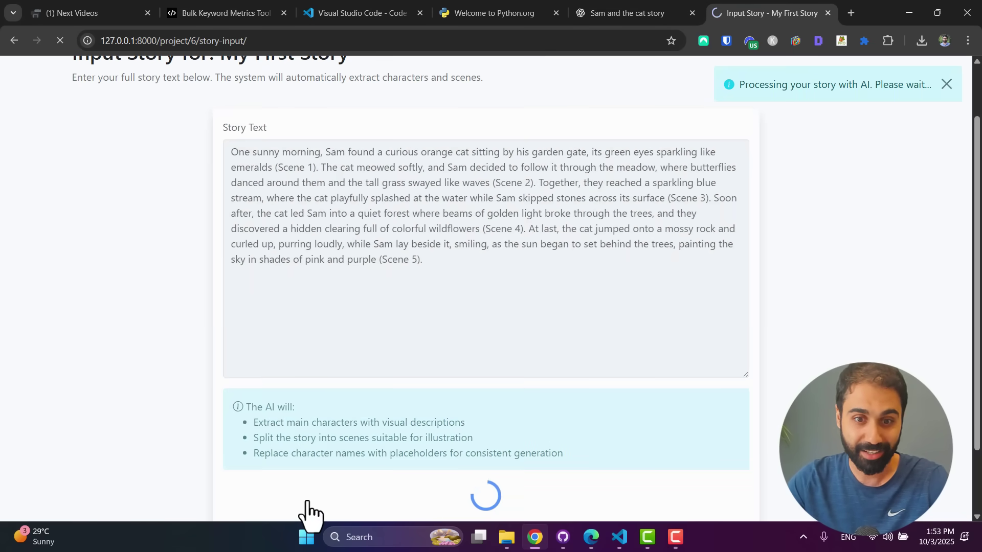
scroll(870, 246, "up", 1)
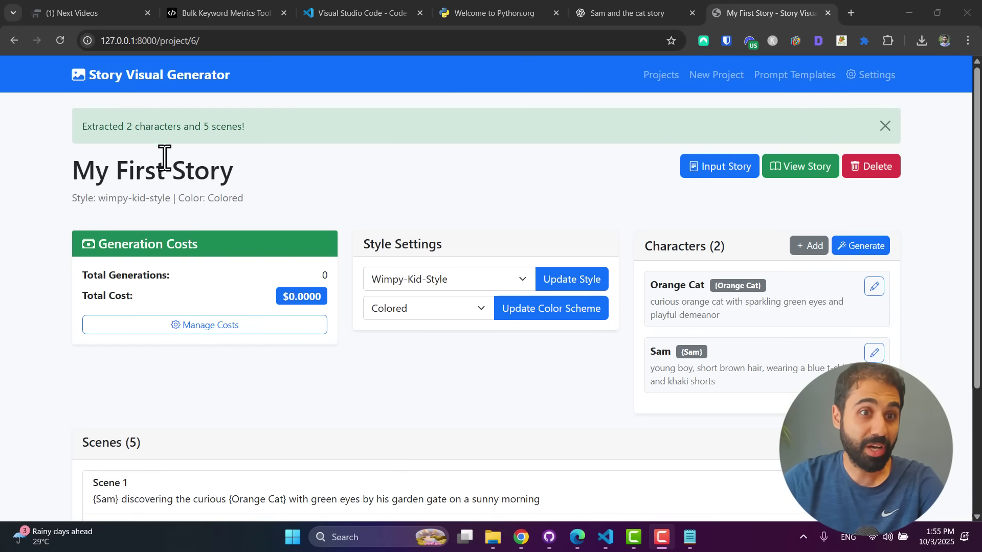
- Highlight the 2 characters and 5 scenes counts and scroll through the results
left_click_drag(126, 128, 256, 136)
left_click(261, 137)
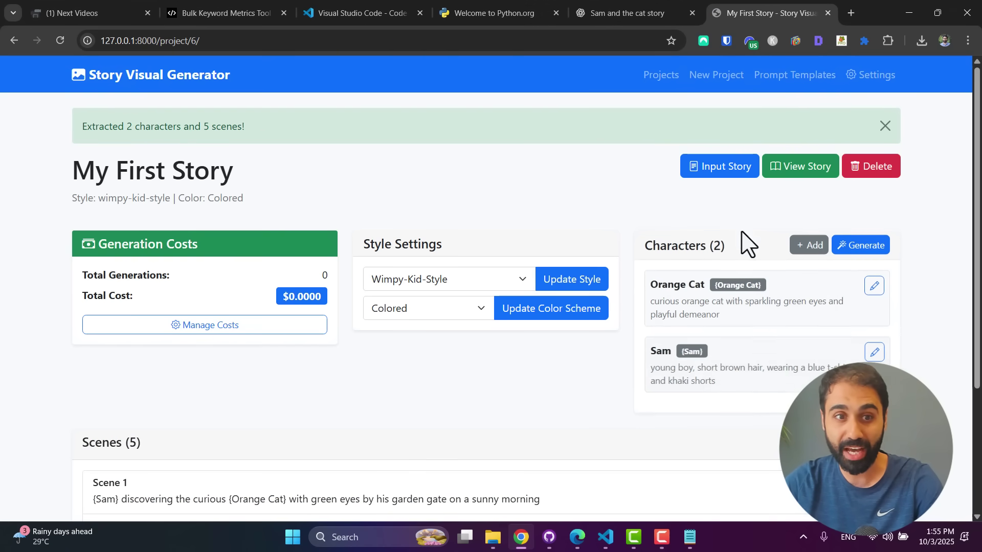
scroll(322, 445, "down", 3)
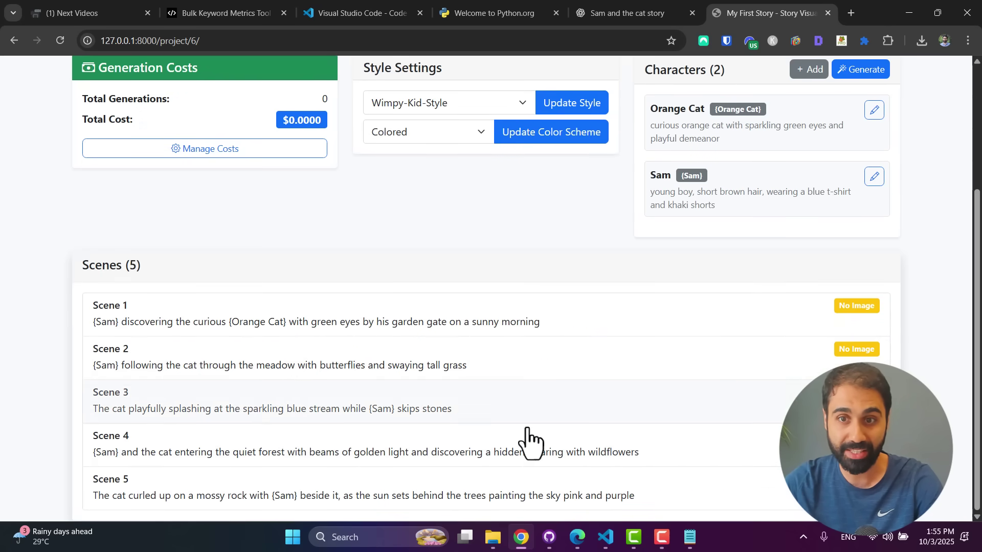
scroll(663, 449, "up", 3)
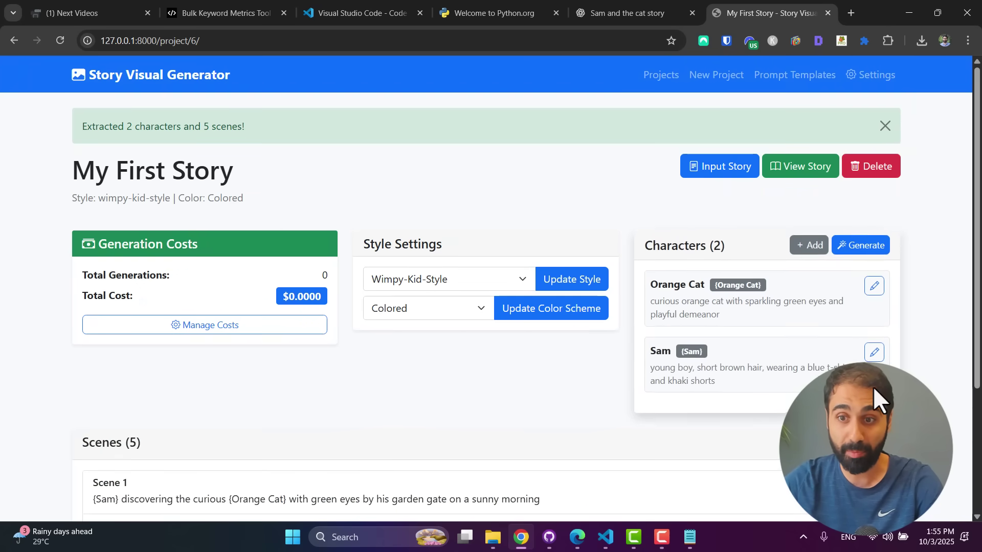
- Open Sam's Edit Character page and scroll down to the Upload Image option
left_click(878, 353)
scroll(474, 325, "down", 1)
scroll(441, 318, "up", 1)
scroll(492, 281, "down", 1)
scroll(476, 283, "down", 1)
- Copy Sam's visual description into the Generation Prompt and generate his character image
left_click(461, 284)
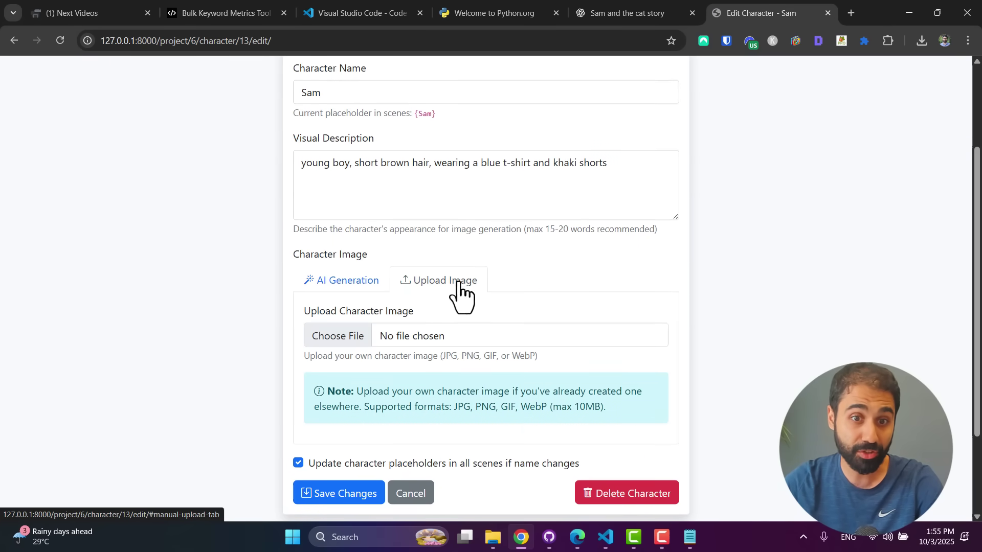
left_click(358, 281)
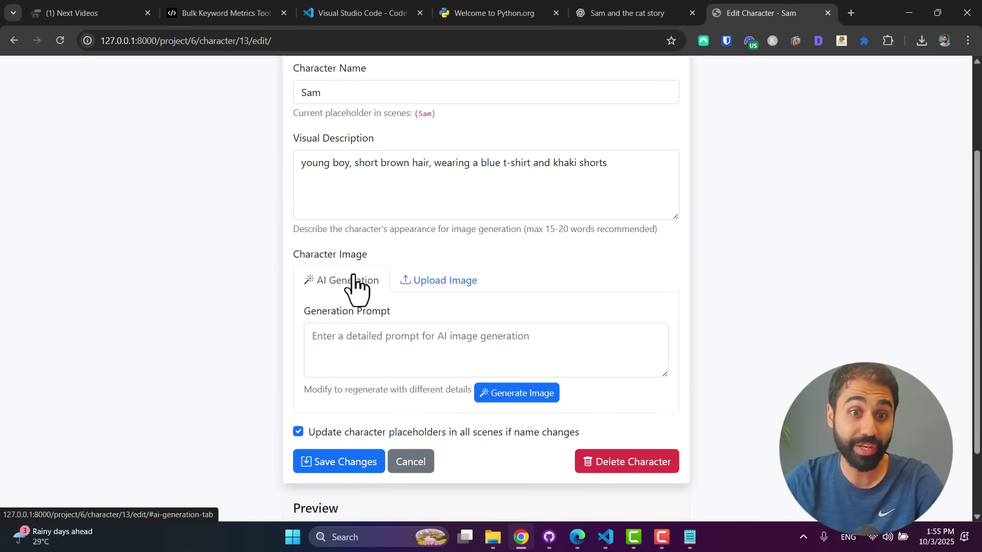
scroll(511, 292, "up", 1)
triple_click(523, 278)
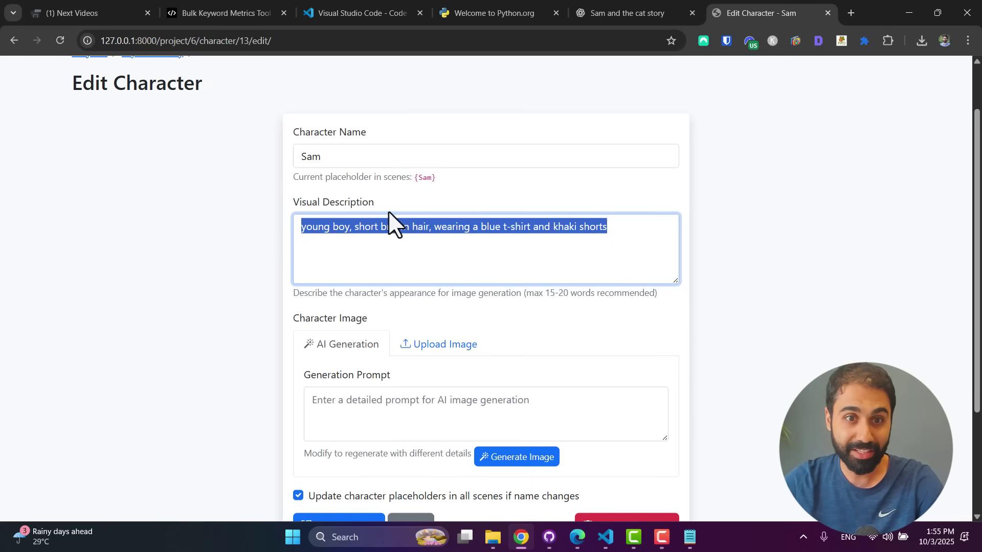
key("ctrl+c")
left_click(443, 429)
key("ctrl+v")
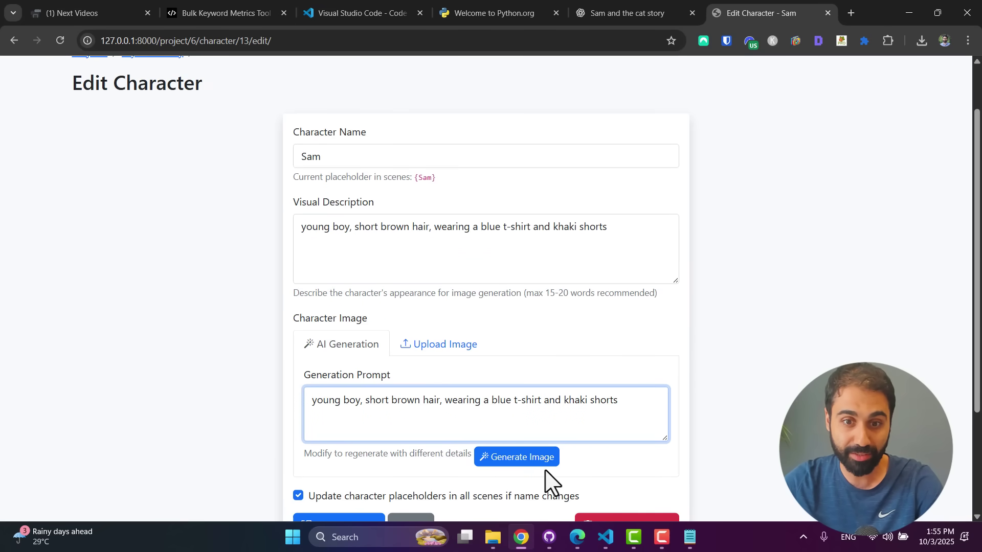
left_click(532, 461)
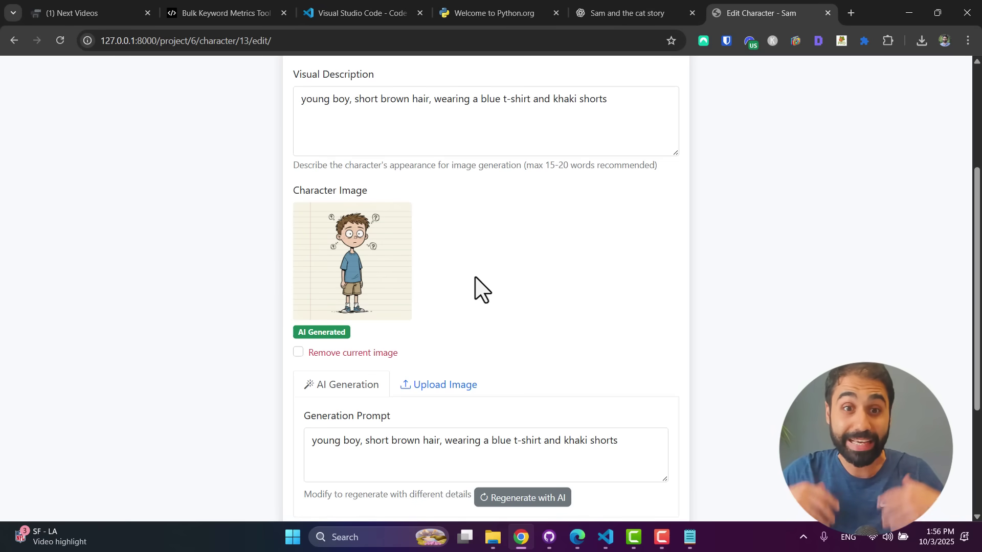
- Append ', no text, no background' to Sam's prompt, regenerate the image, and save Sam
left_click(631, 440)
type(", no text, no background")
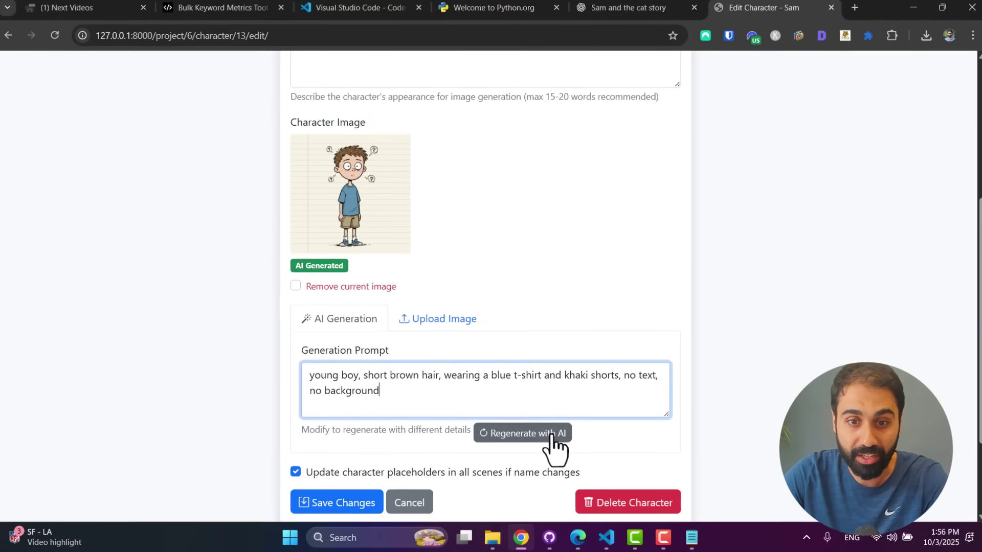
left_click(570, 512)
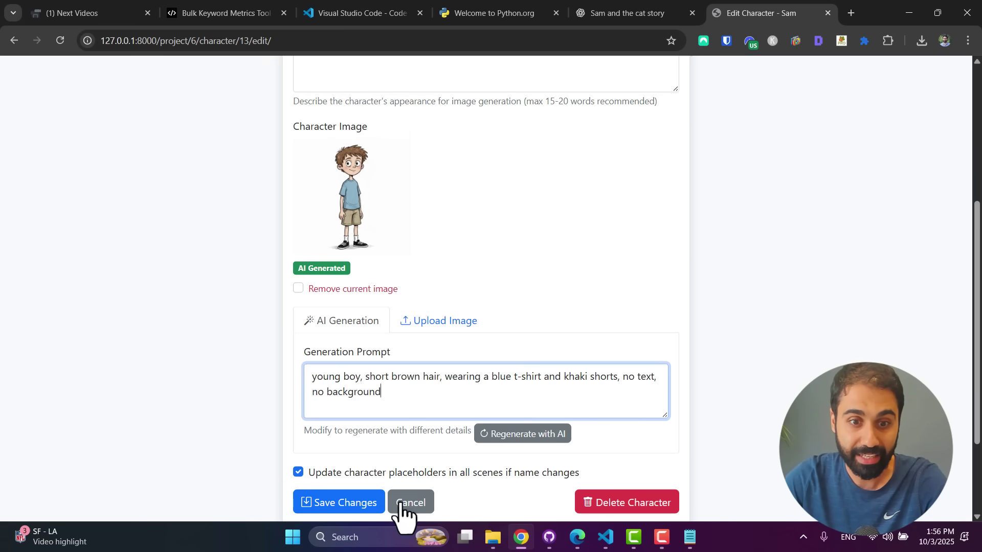
left_click(371, 506)
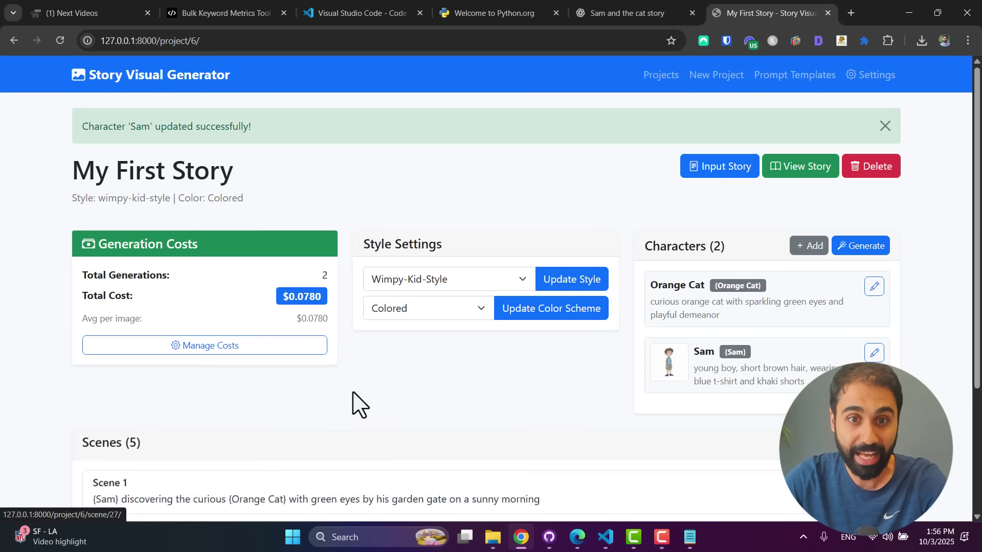
- Copy the Orange Cat's visual description into its Generation Prompt
left_click(874, 287)
left_click_drag(606, 292, 379, 293)
key("ctrl+a")
key("ctrl+c")
left_click(445, 494)
key("ctrl+v")
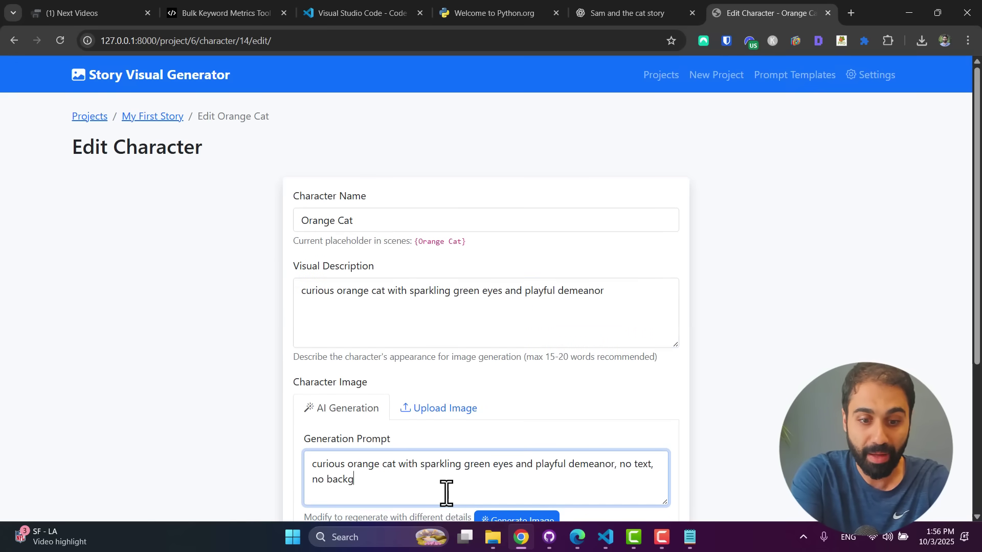
- Generate the Orange Cat's cartoon image and save the character
scroll(495, 324, "down", 2)
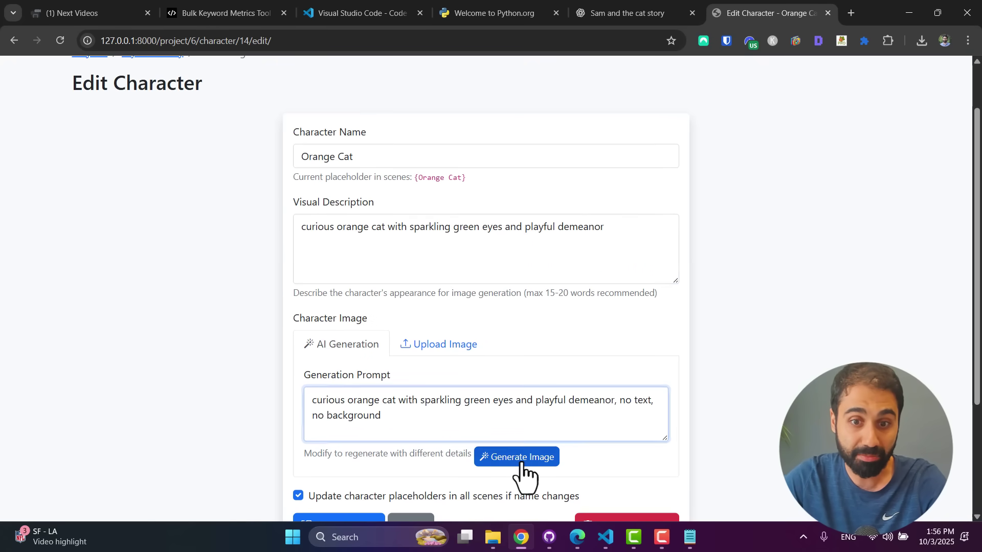
left_click(521, 459)
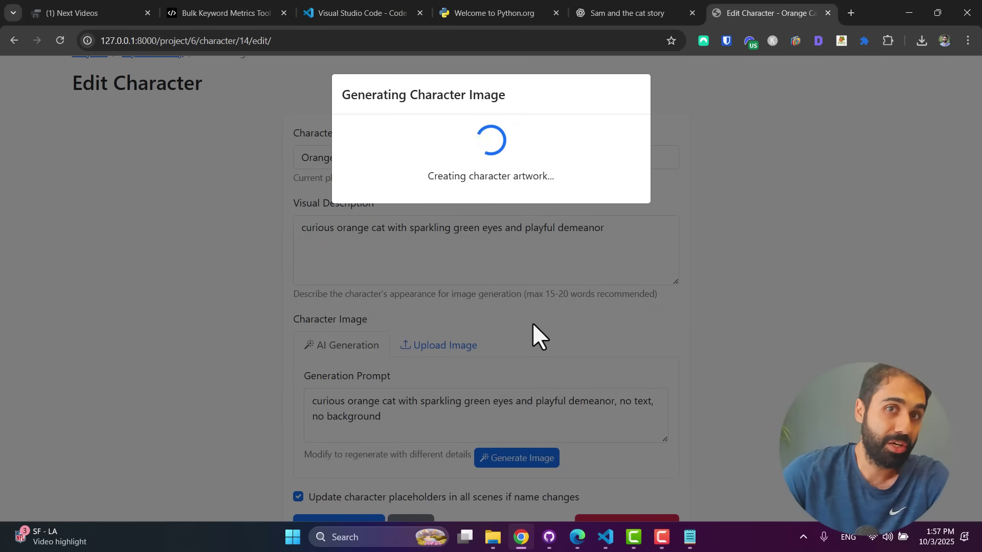
scroll(563, 287, "down", 1)
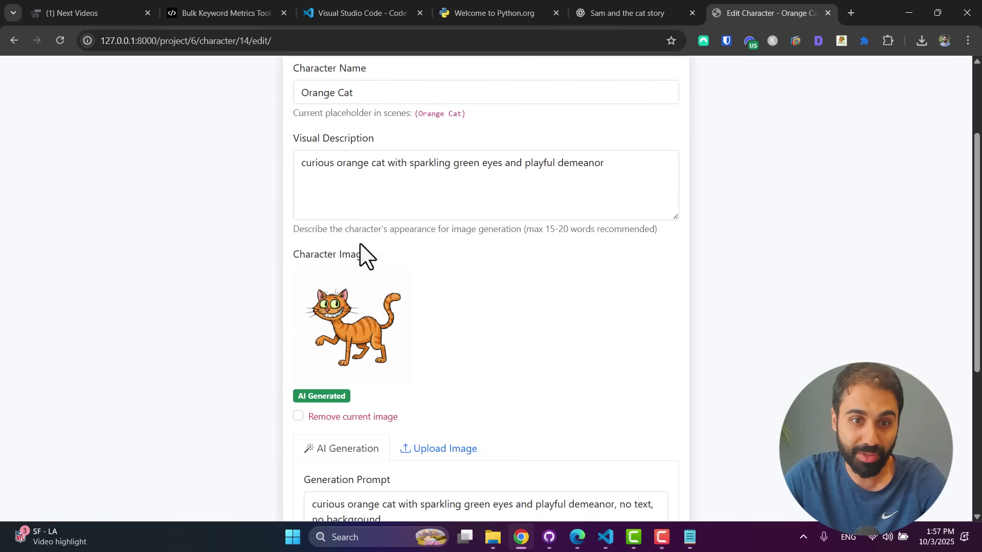
scroll(532, 295, "down", 3)
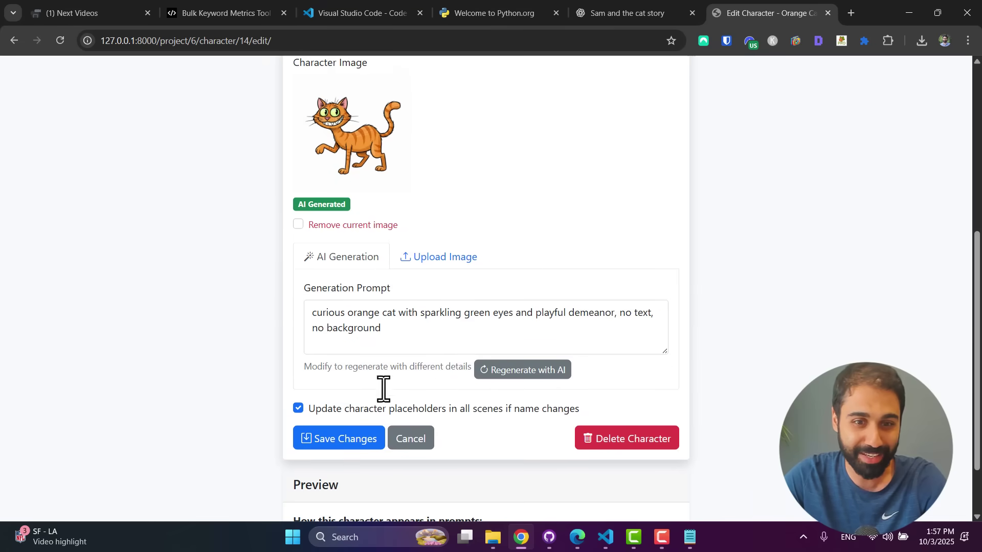
left_click(351, 437)
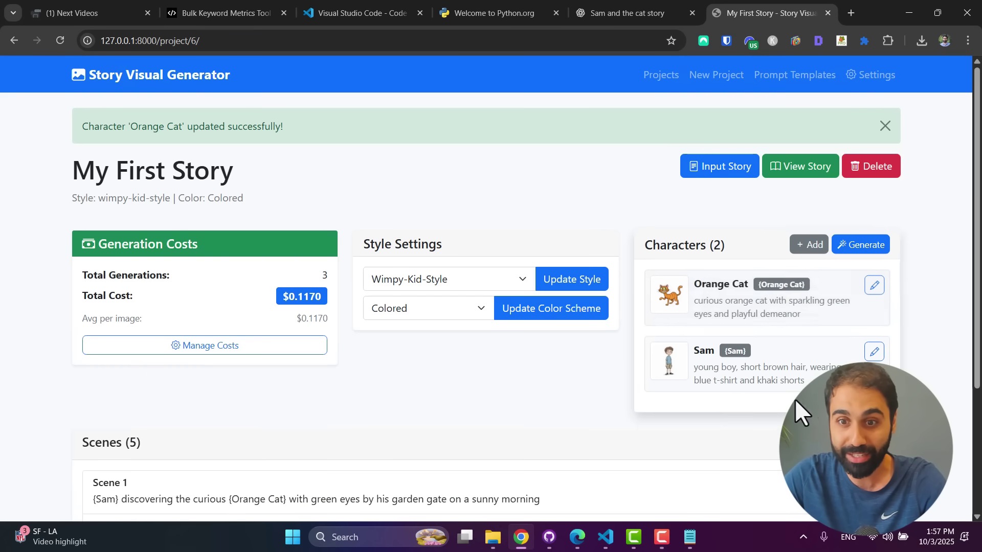
- Generate Scene 1's garden-gate image of Sam and the Orange Cat, then go back to My First Story
scroll(556, 372, "down", 3)
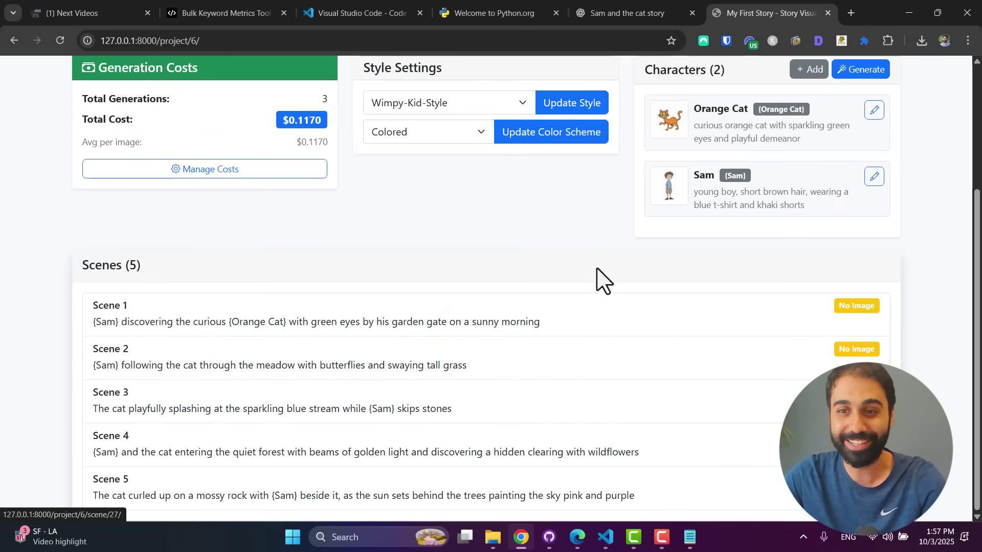
left_click(533, 328)
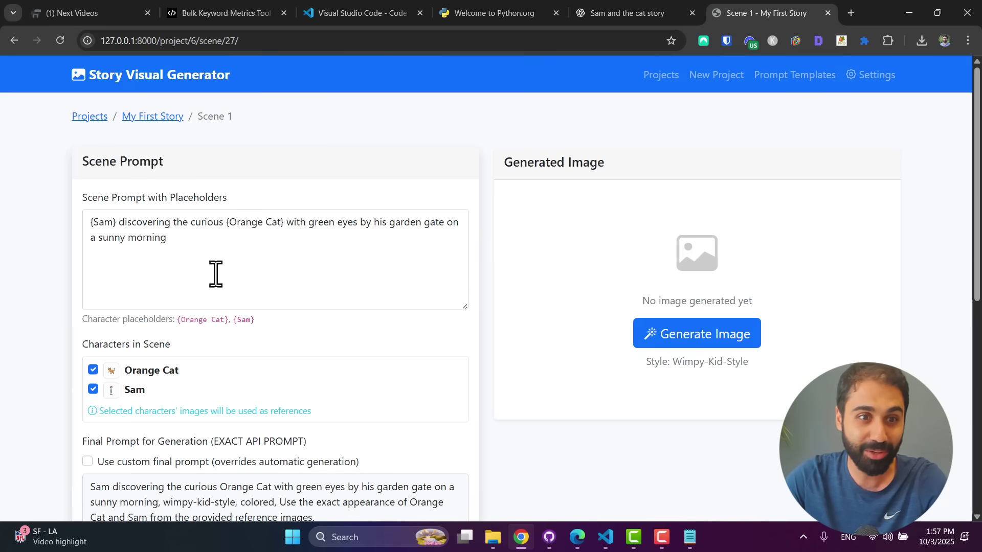
left_click_drag(92, 221, 357, 223)
left_click(357, 223)
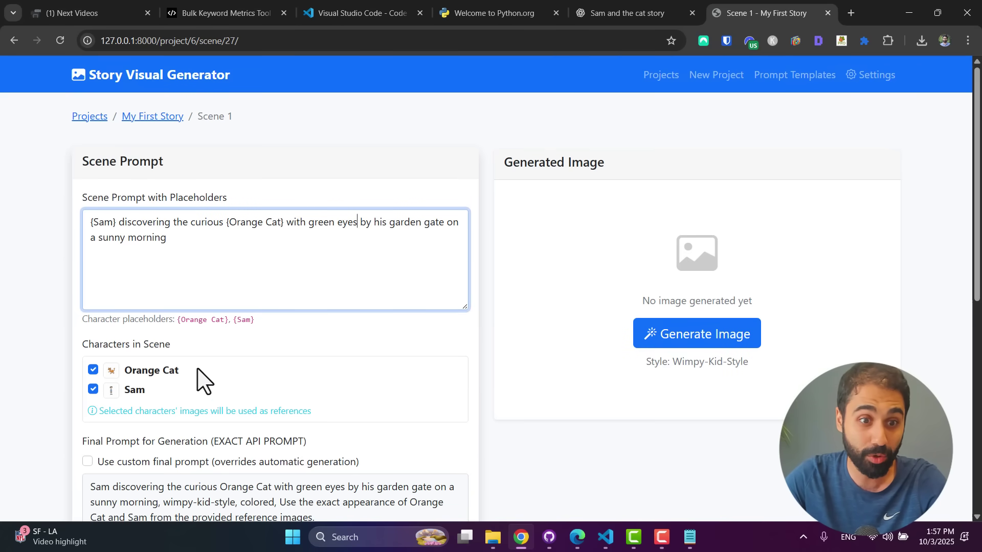
scroll(320, 270, "down", 2)
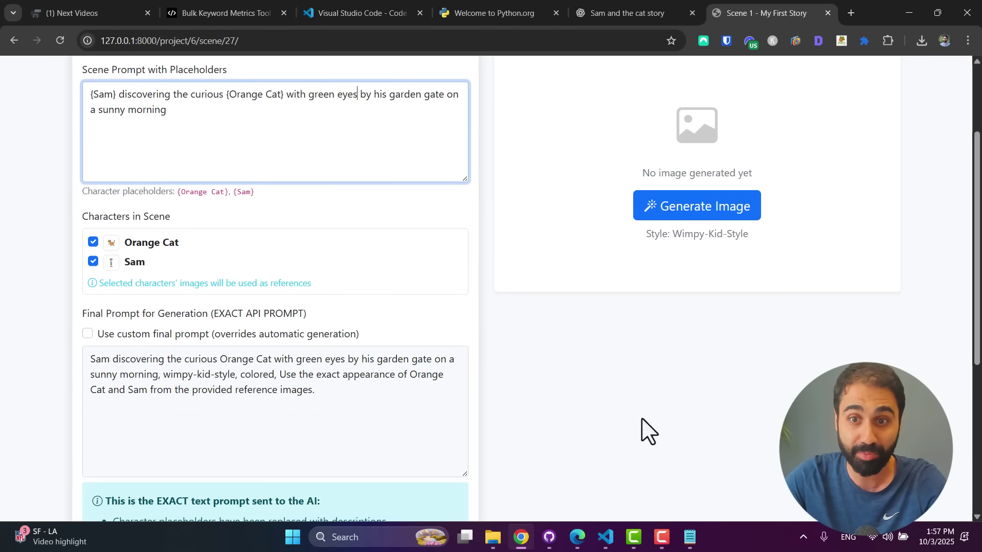
scroll(706, 388, "up", 2)
left_click(720, 340)
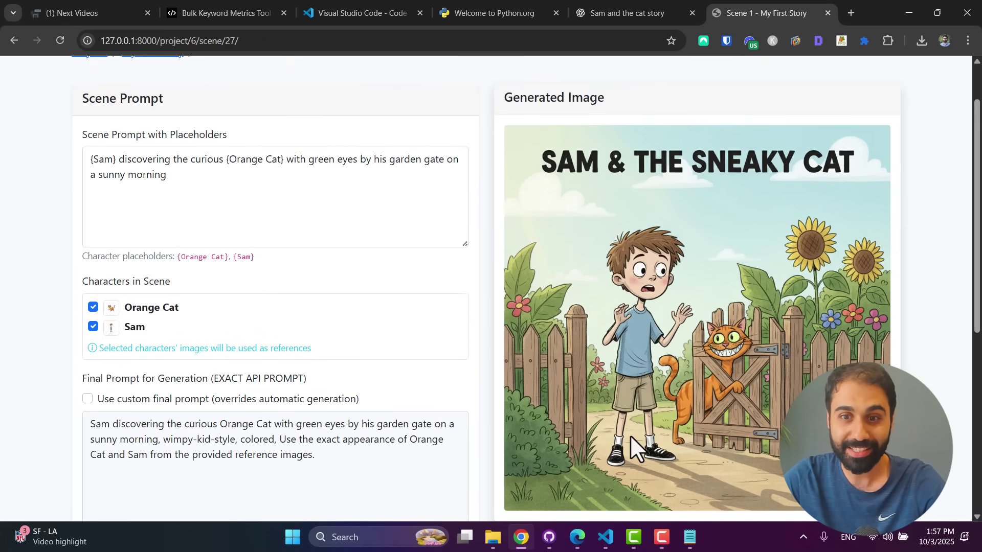
scroll(281, 194, "up", 2)
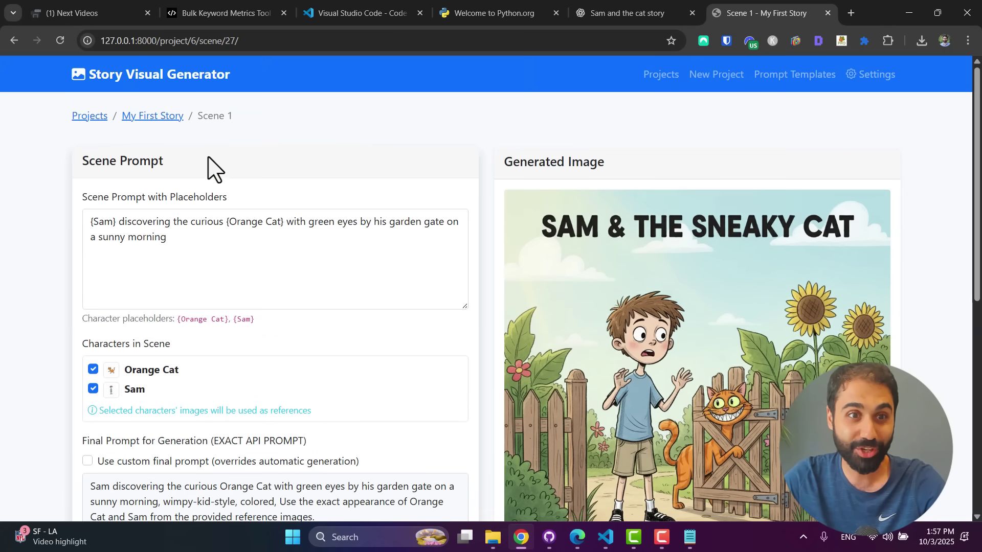
left_click(162, 117)
scroll(465, 307, "down", 3)
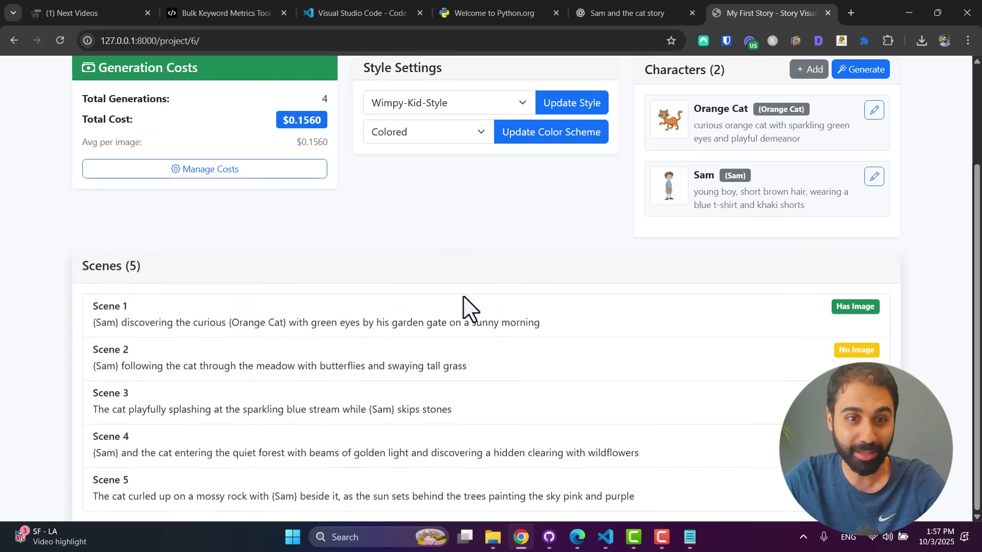
- Open Scene 2 and generate its meadow illustration
left_click(474, 366)
triple_click(195, 246)
left_click(730, 333)
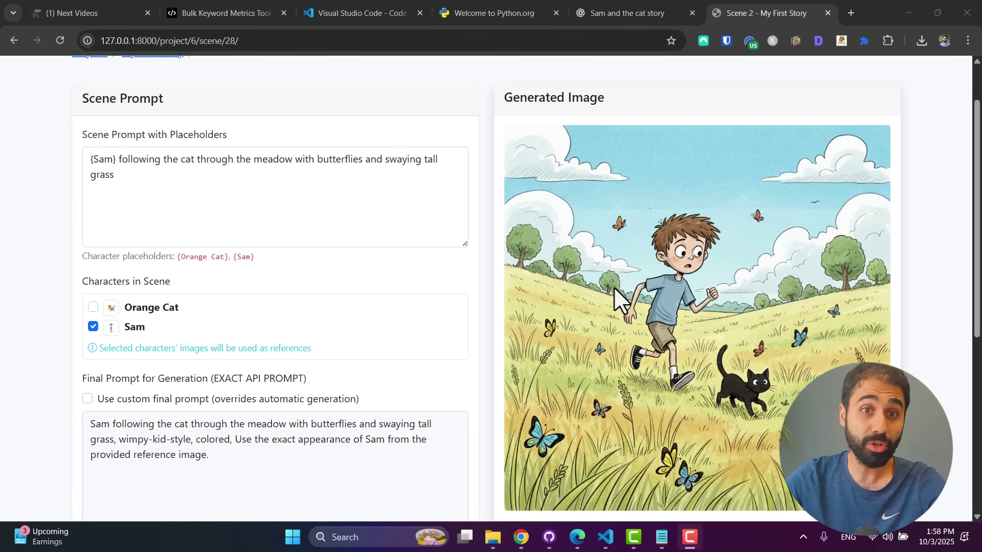
- Add the Orange Cat to Scene 2, replace 'cat' with '{Orange Cat}' in the prompt, and regenerate
left_click(93, 307)
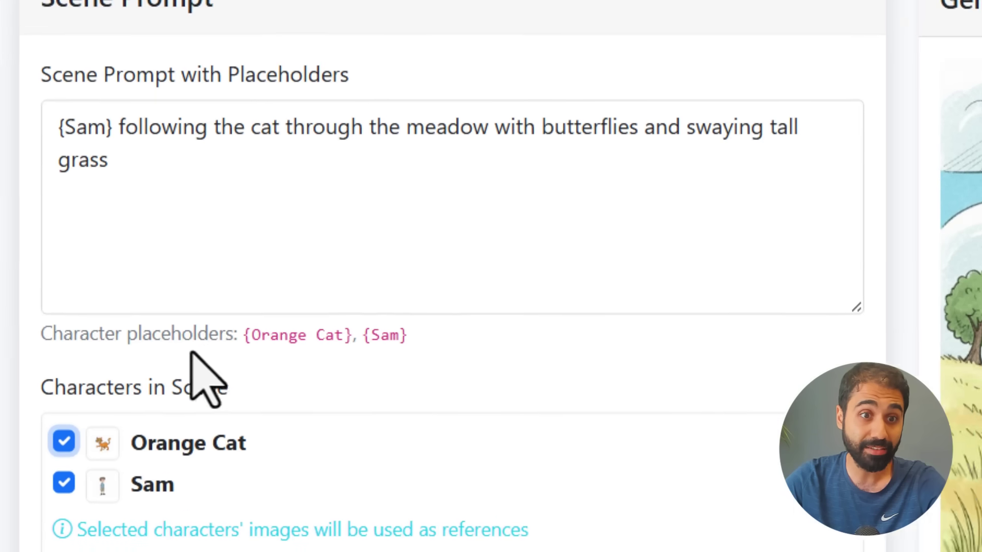
left_click_drag(246, 337, 354, 338)
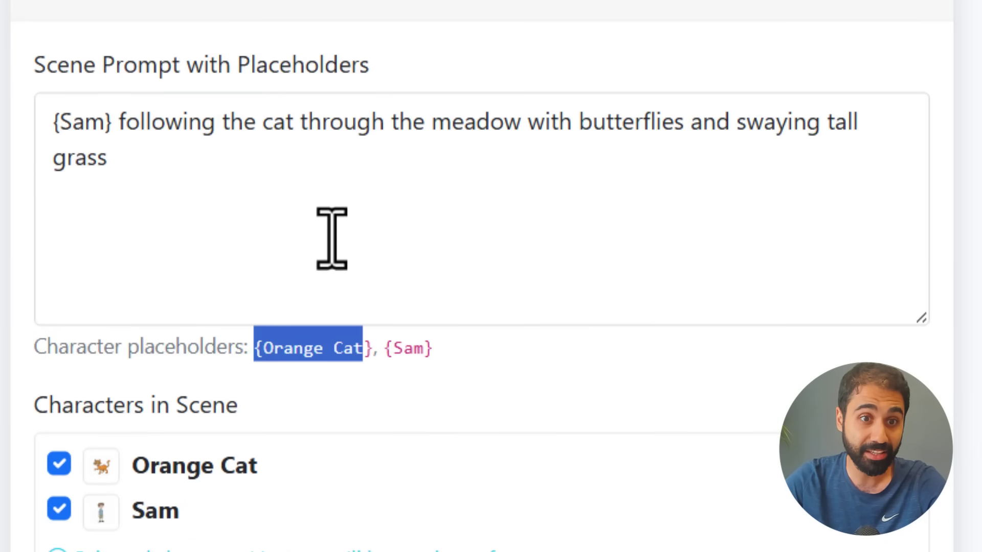
double_click(277, 121)
key("ctrl+v")
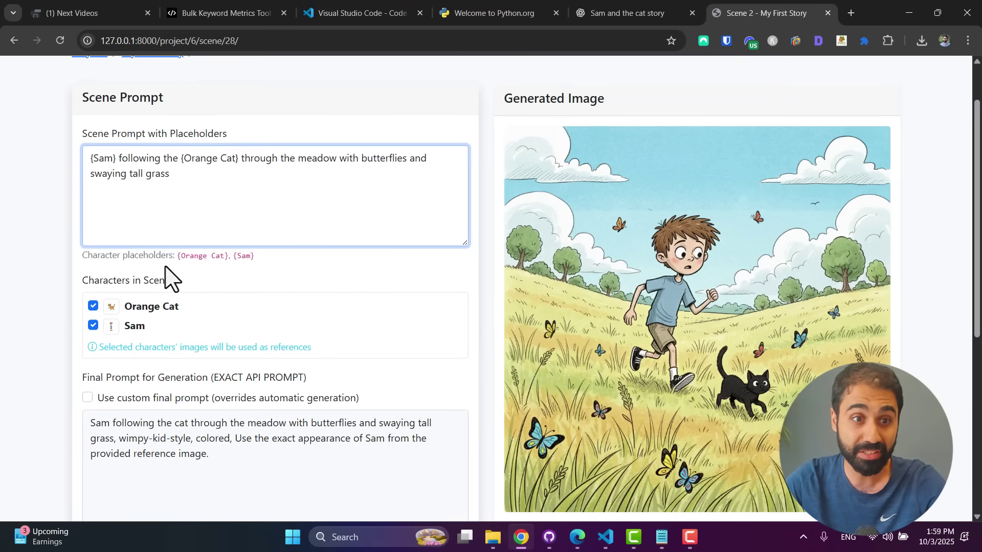
scroll(752, 205, "down", 3)
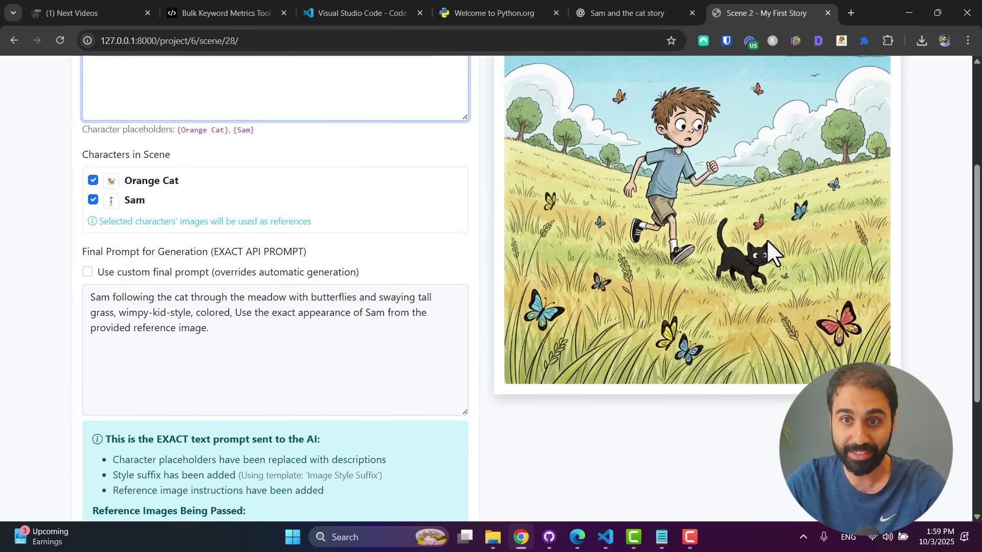
scroll(766, 239, "up", 3)
left_click(872, 244)
scroll(789, 330, "down", 1)
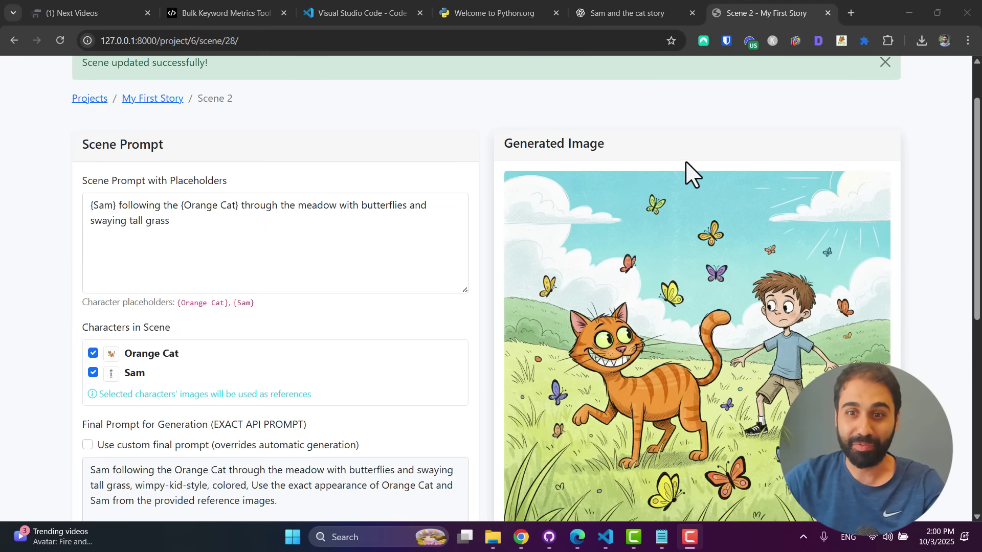
scroll(691, 169, "down", 1)
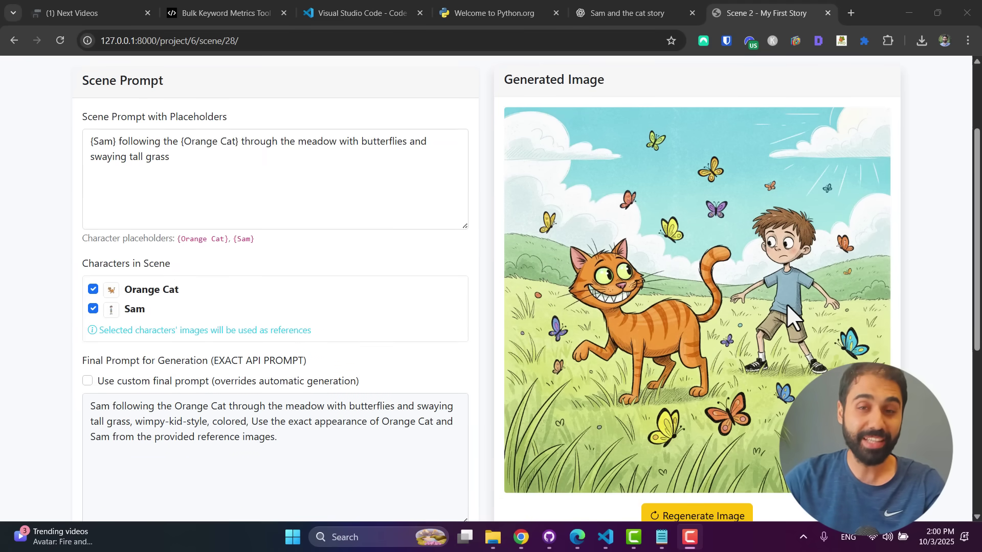
- Apply the image edit 'make it at night' to Scene 2's meadow picture
scroll(808, 234, "down", 1)
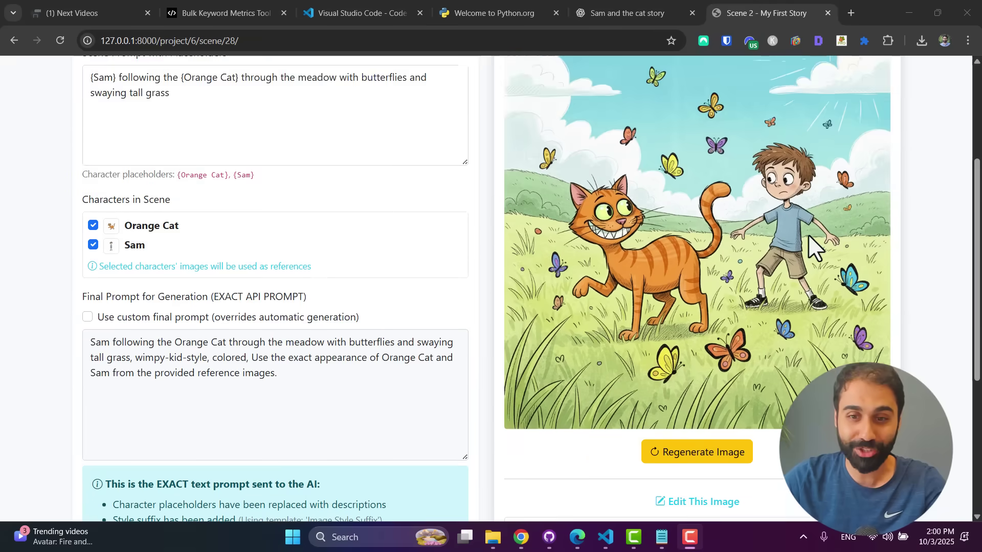
scroll(808, 234, "down", 2)
left_click(708, 407)
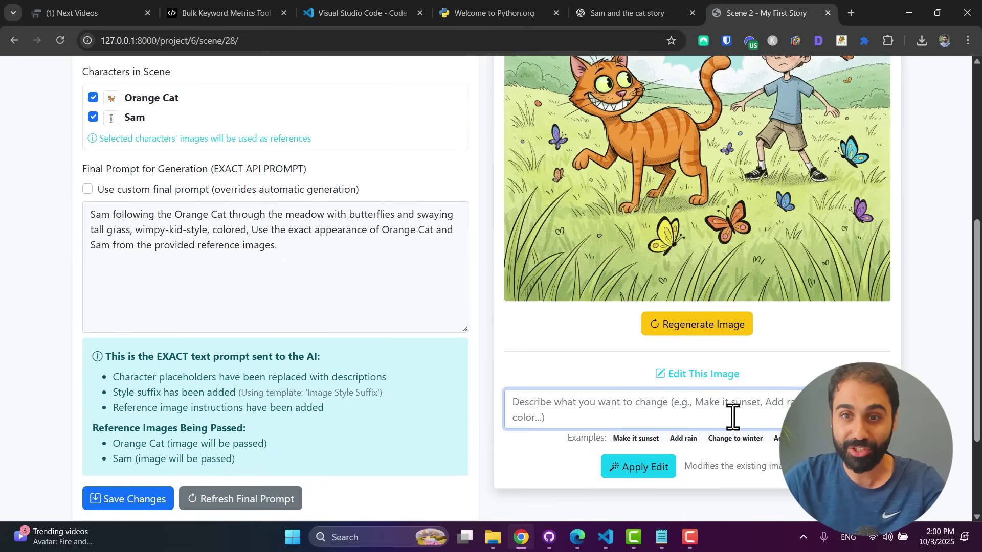
scroll(822, 415, "up", 1)
type("make i")
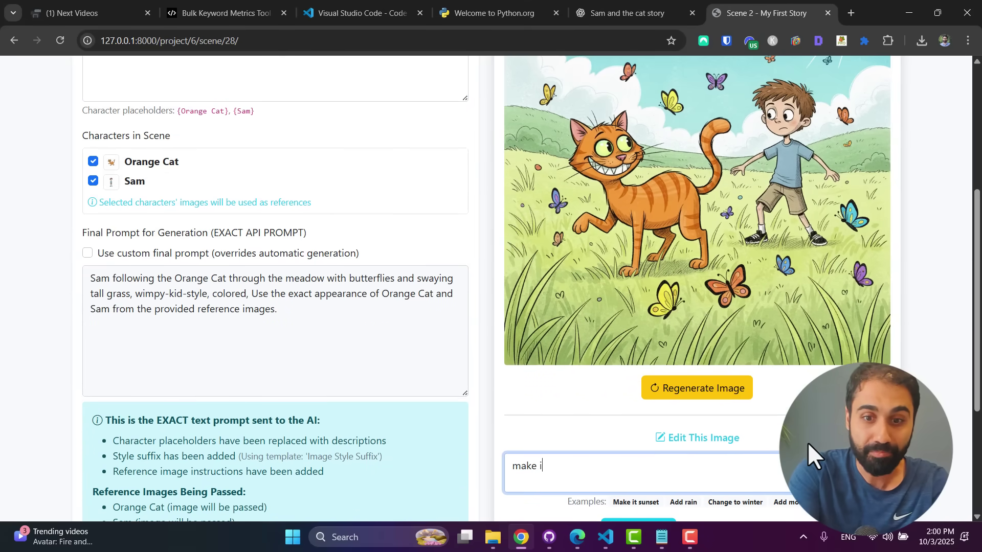
type("t at night")
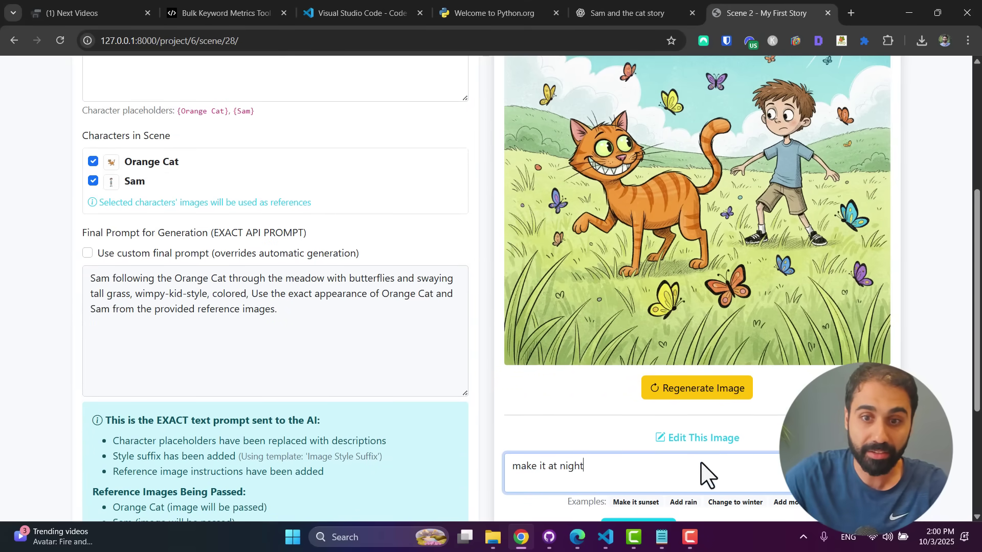
scroll(699, 476, "down", 1)
left_click(649, 486)
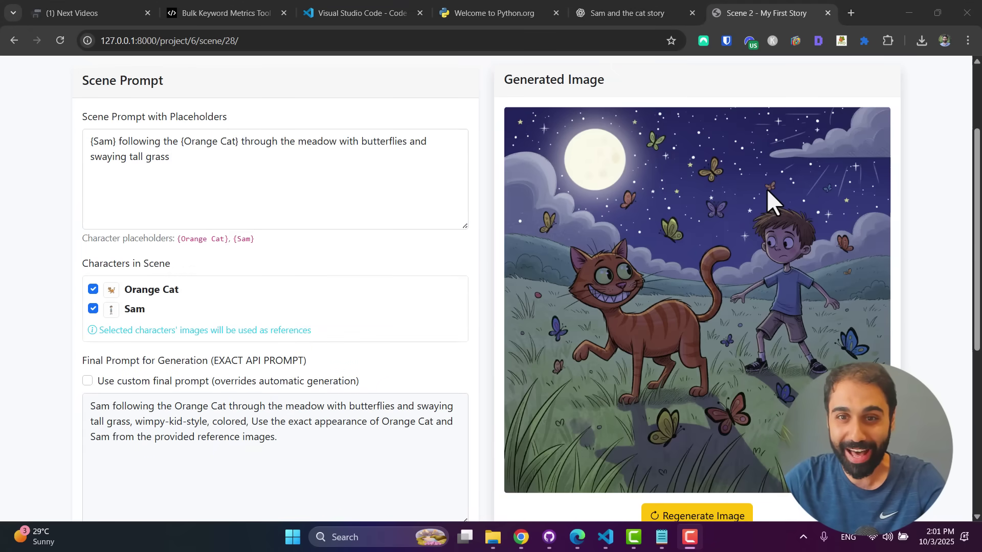
scroll(635, 281, "up", 3)
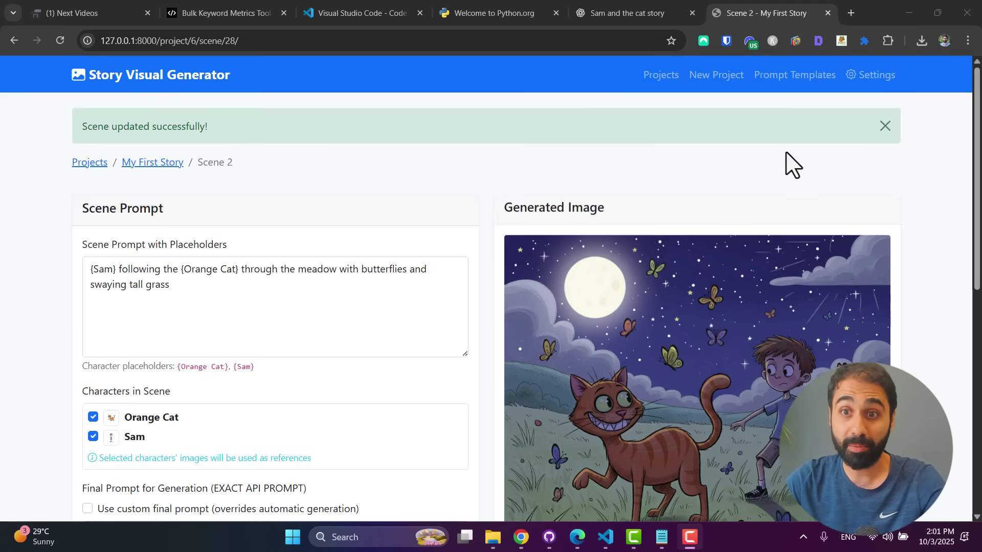
- Open the Character Description Extraction prompt template, review its text, and leave the editor
left_click(794, 81)
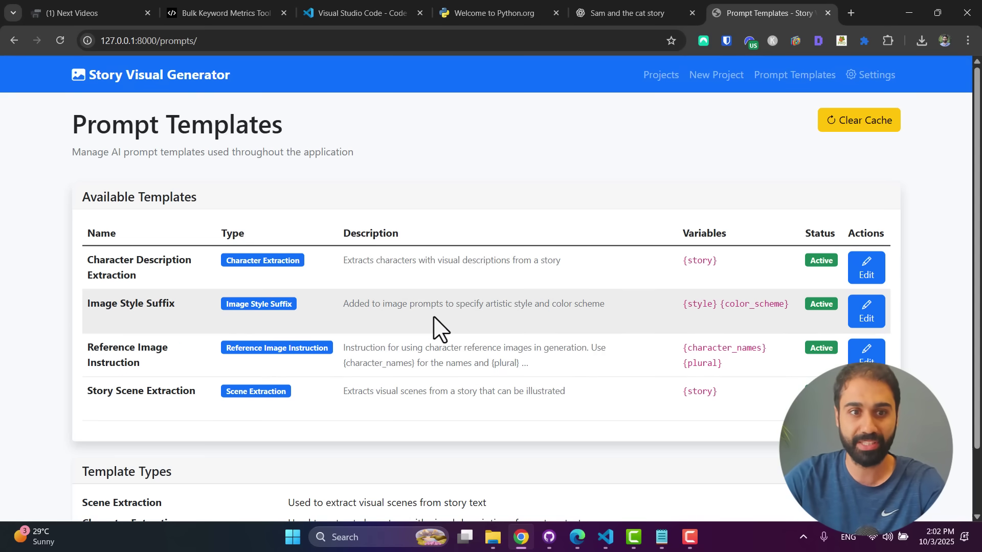
left_click(867, 267)
left_click_drag(113, 307, 262, 406)
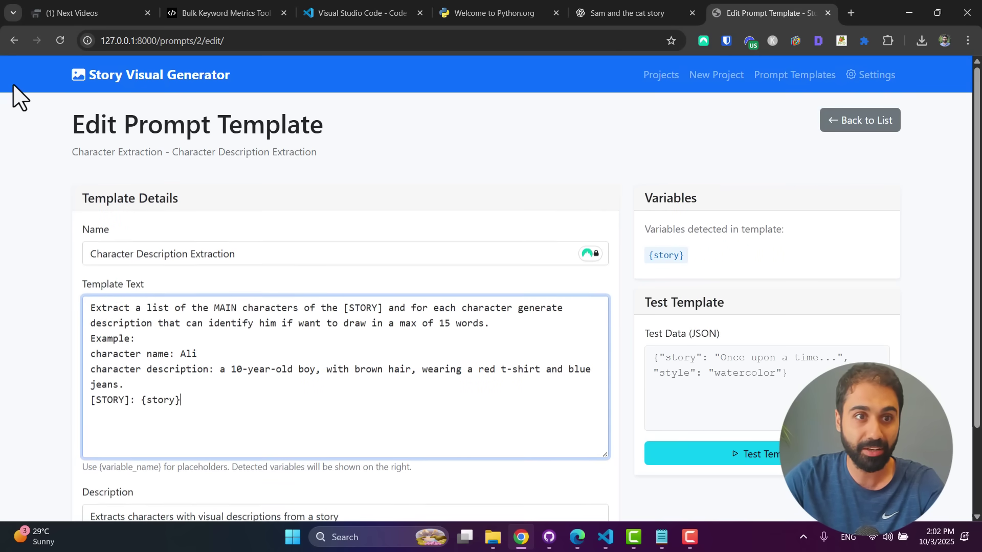
left_click(14, 41)
- Open My First Story and scroll through its full illustrated story view
left_click(669, 74)
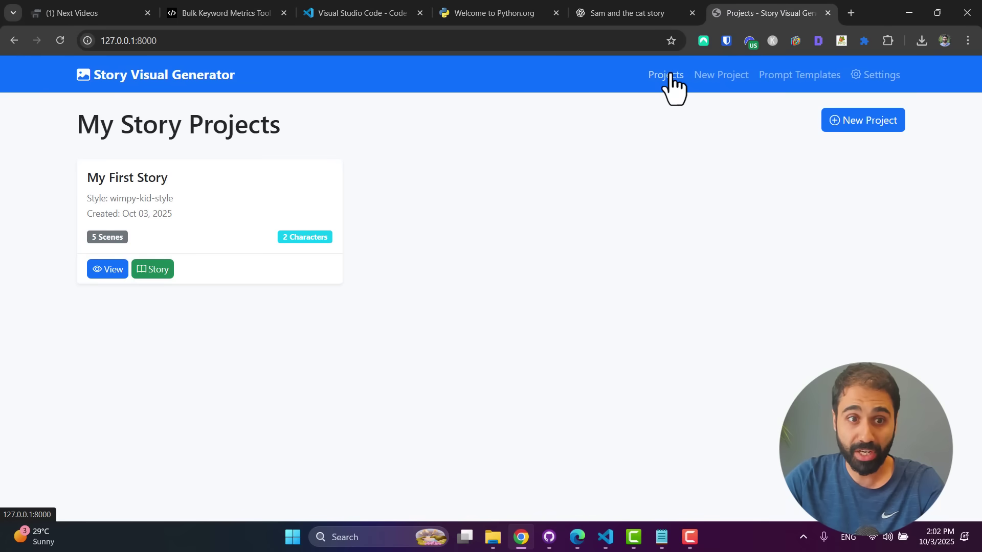
left_click(104, 270)
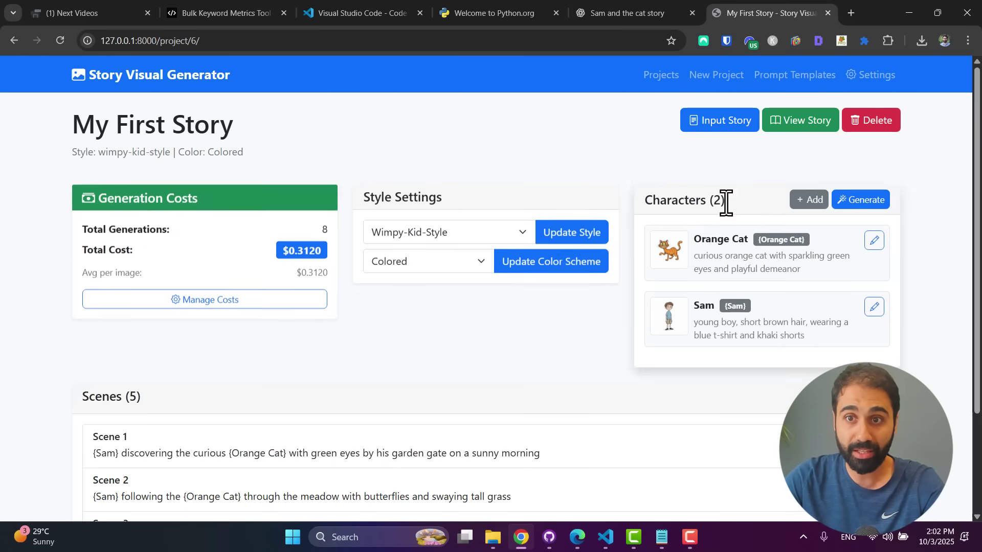
left_click(808, 123)
scroll(495, 230, "down", 10)
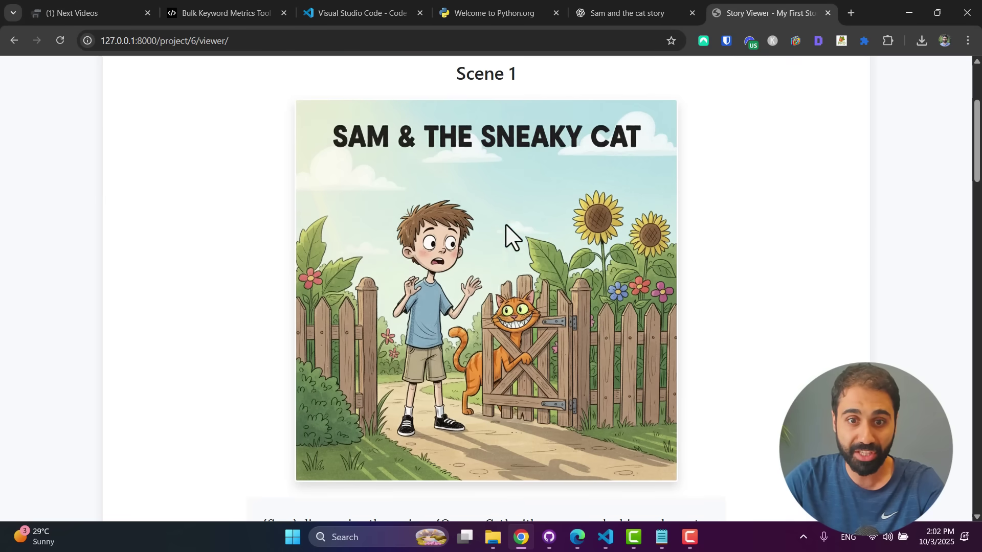
scroll(520, 299, "down", 4)
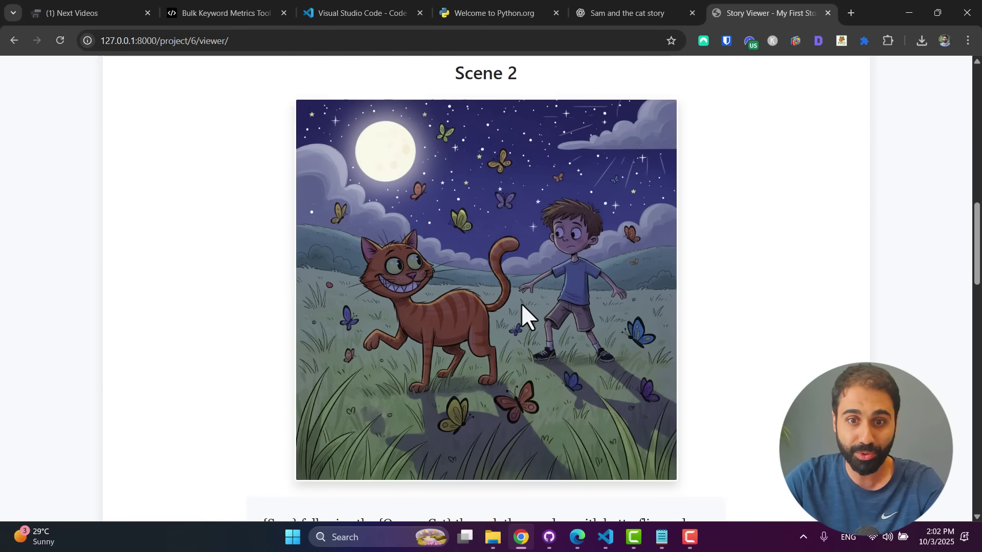
scroll(524, 306, "up", 15)
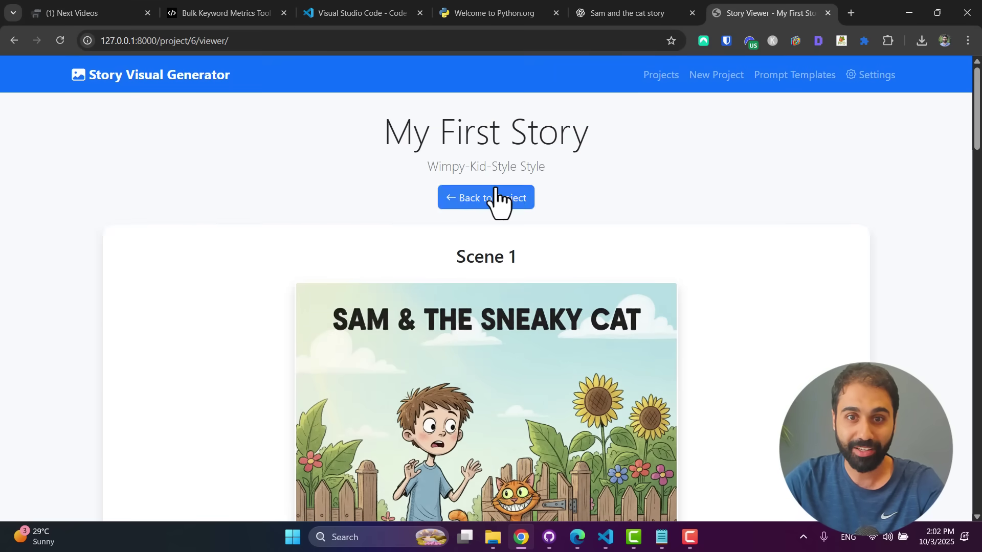
- Return to the My First Story project page and open the generation cost Settings
left_click(499, 199)
scroll(508, 320, "down", 3)
scroll(546, 367, "up", 3)
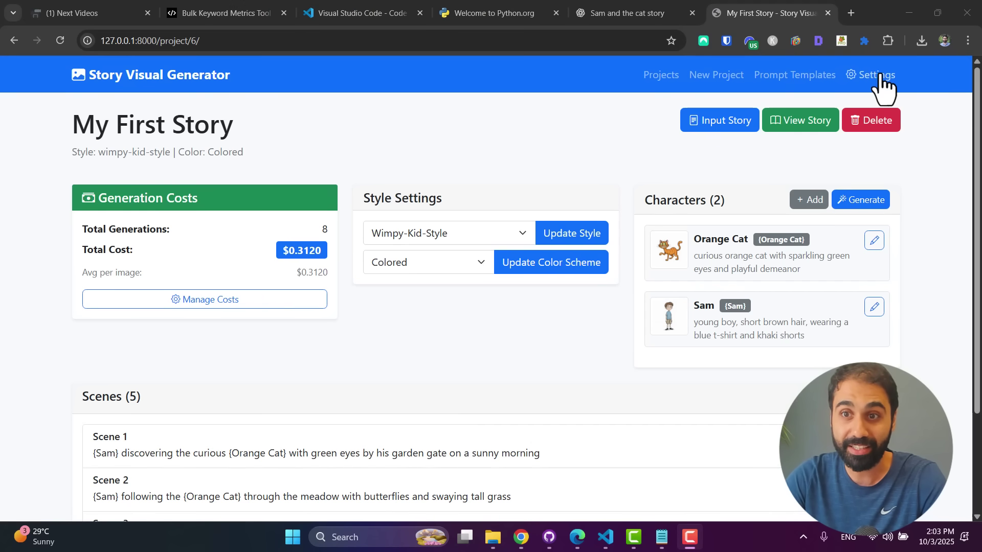
left_click(877, 76)
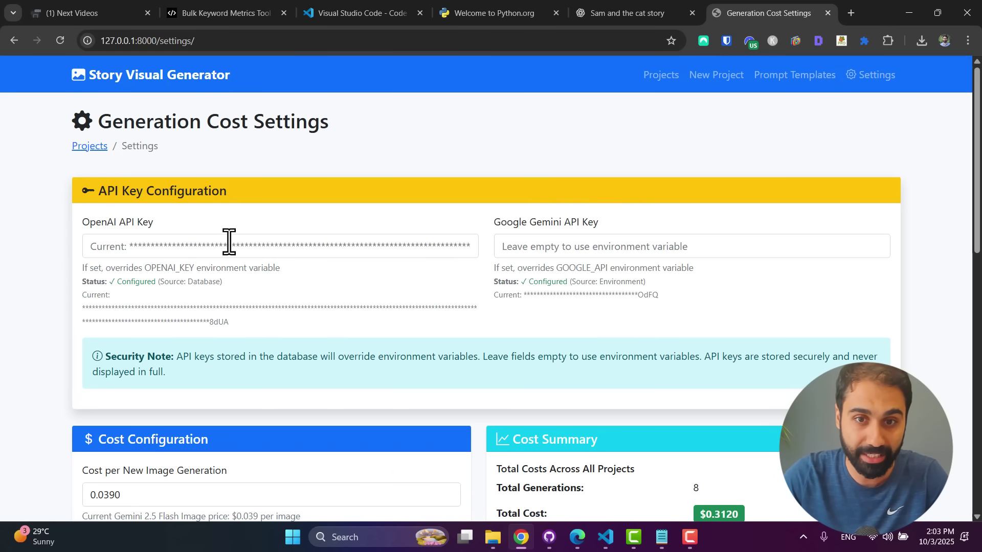
- Scroll through the API Key Configuration and Cost Summary on the Settings page
scroll(440, 260, "down", 5)
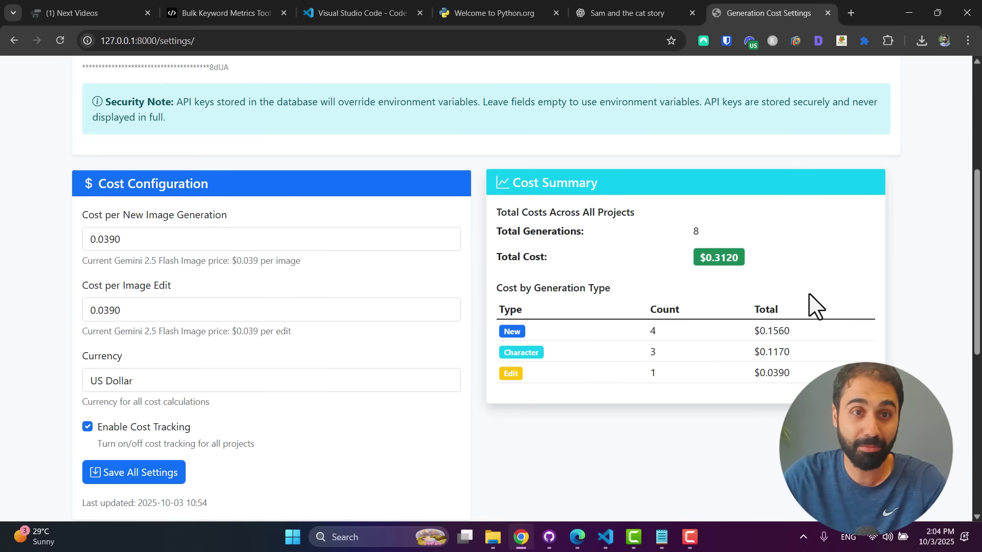
scroll(826, 301, "up", 5)
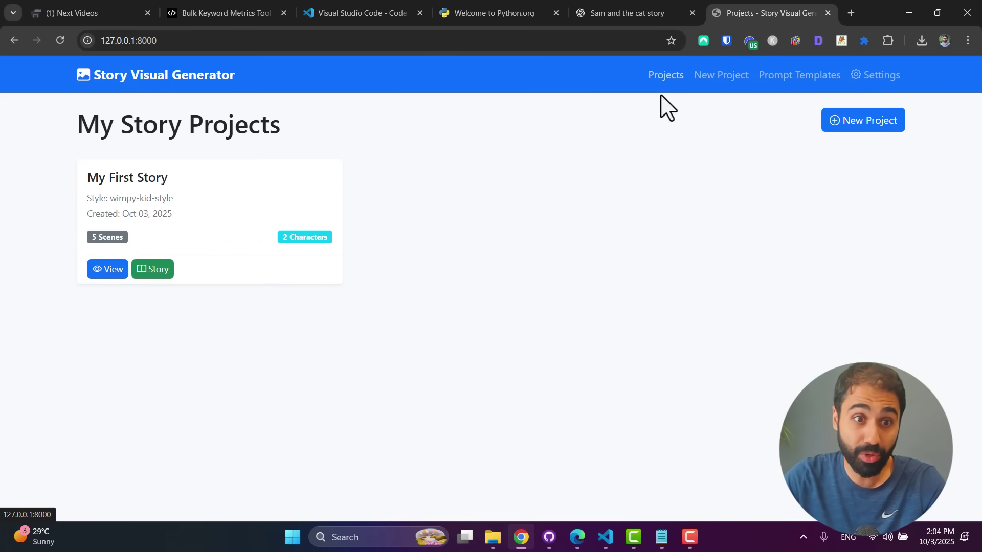
- Open Scene 1 of My First Story, then bring the Visual Studio Code window forward
left_click(104, 269)
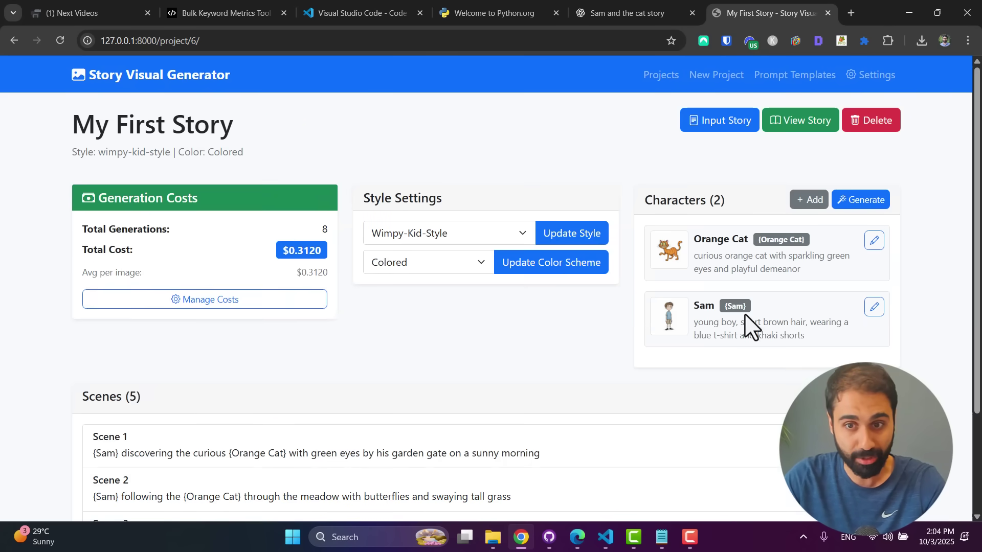
scroll(759, 317, "down", 3)
left_click(716, 327)
scroll(608, 277, "down", 3)
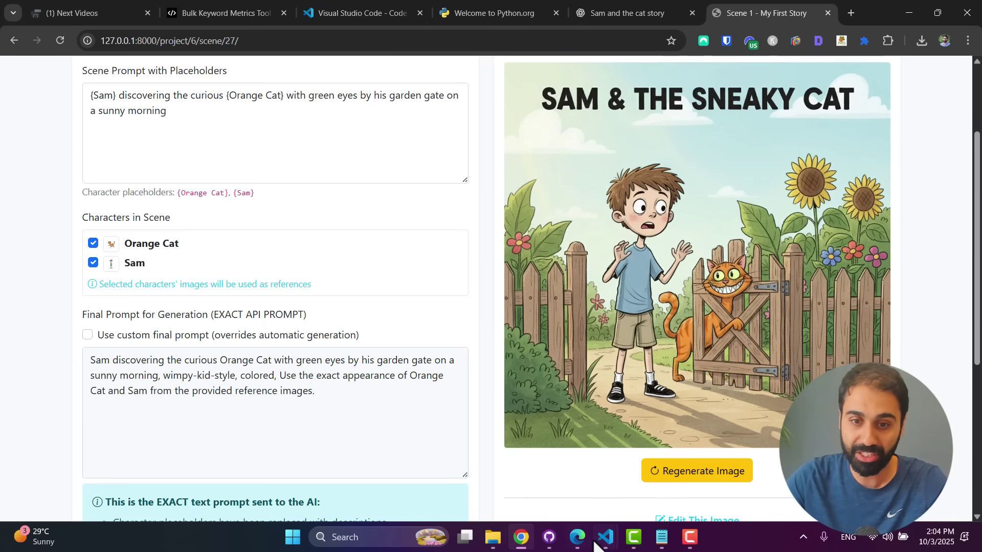
mouse_move(605, 537)
left_click(737, 470)
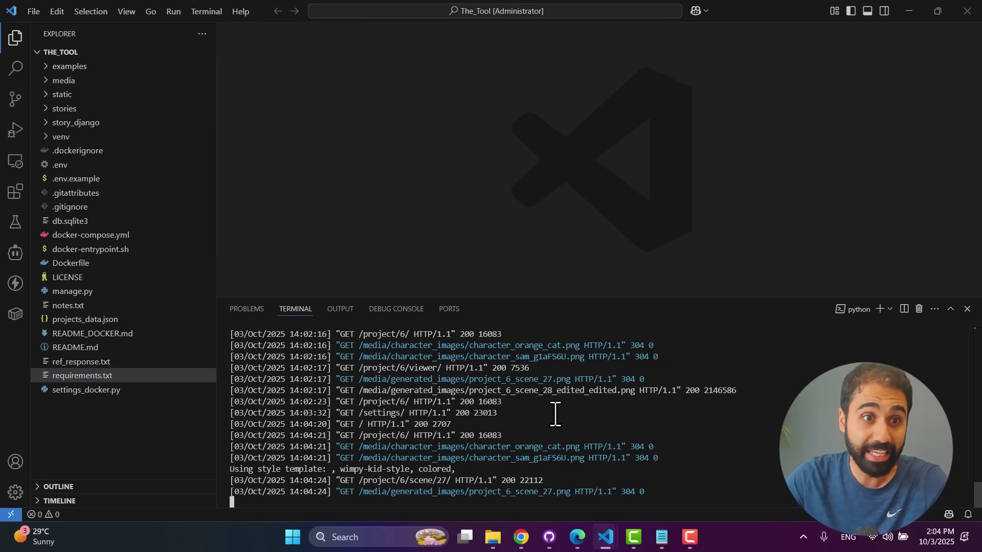
- Open stories/services/story_processing.py and look over its LLM imports
left_click(72, 110)
left_click(74, 151)
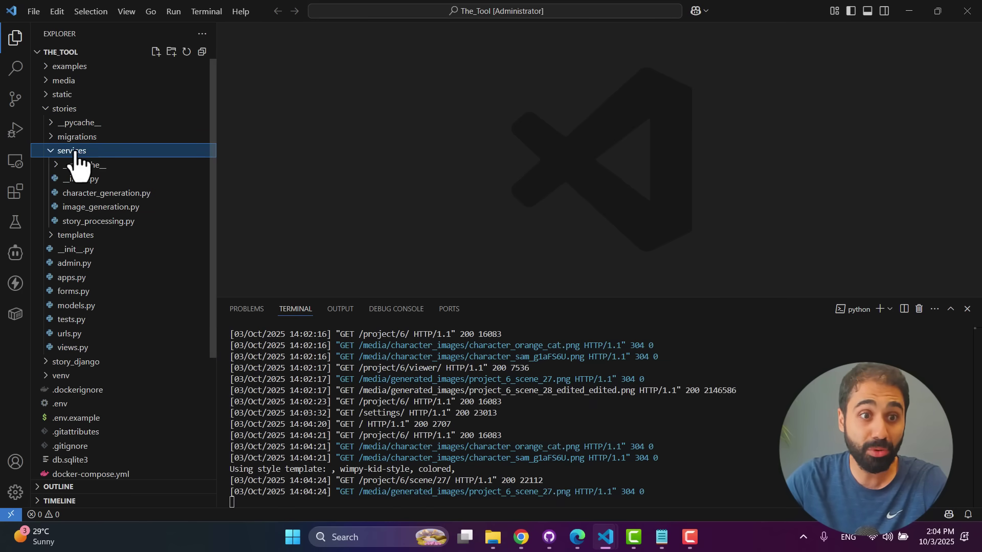
left_click(99, 223)
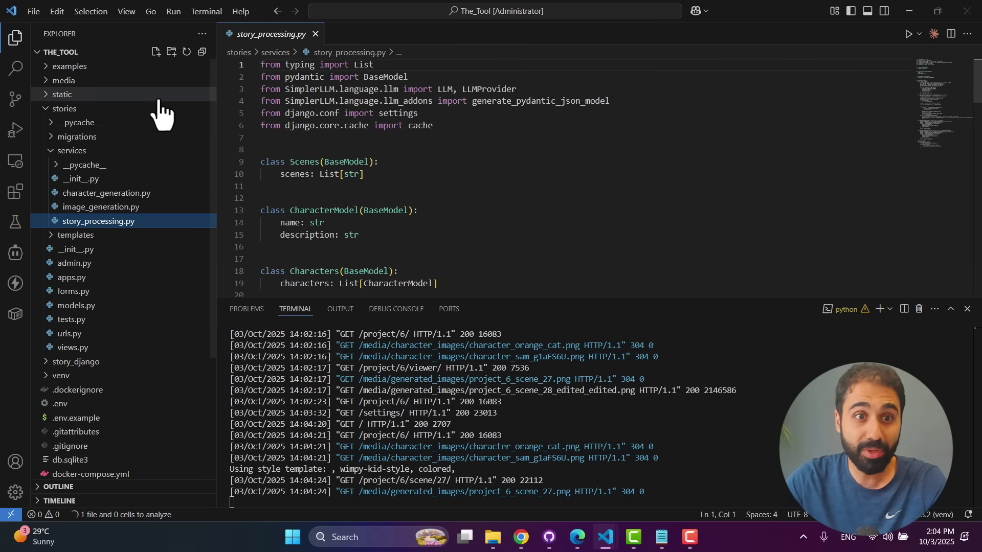
left_click_drag(518, 90, 271, 94)
scroll(371, 96, "down", 8)
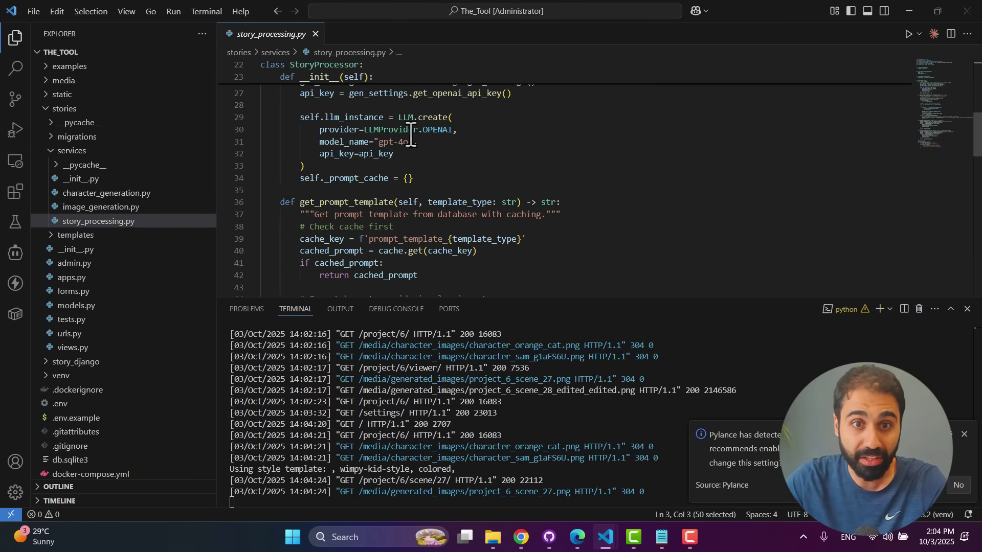
scroll(429, 143, "up", 1)
- Replace the OPENAI provider with ANTHROPIC and clear the gpt-4o model name
double_click(438, 161)
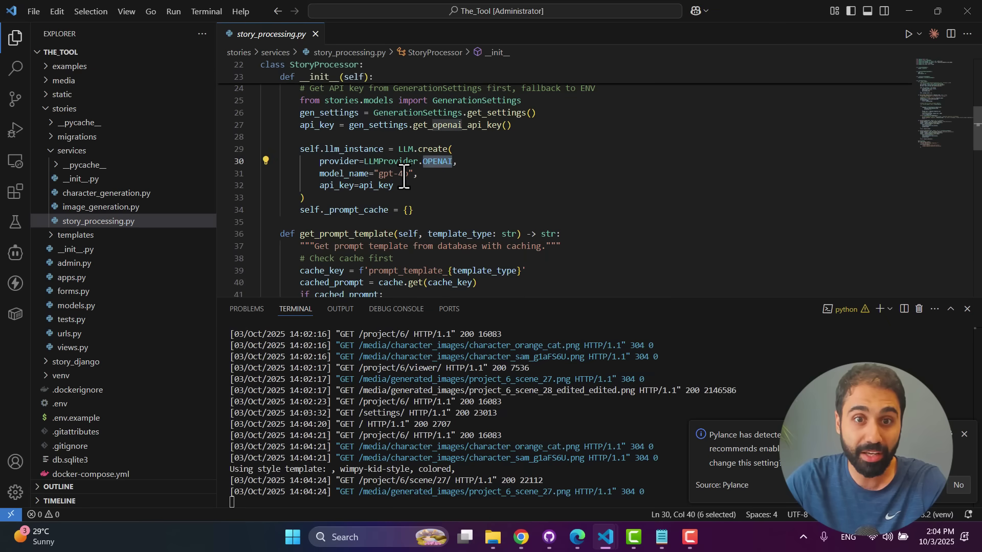
left_click_drag(379, 174, 410, 174)
scroll(449, 218, "up", 1)
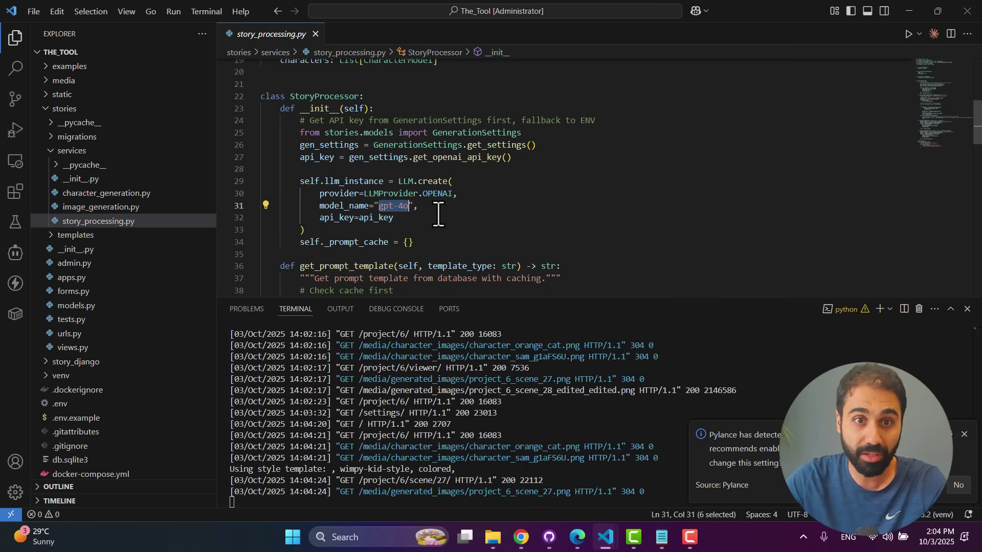
double_click(441, 194)
type("an")
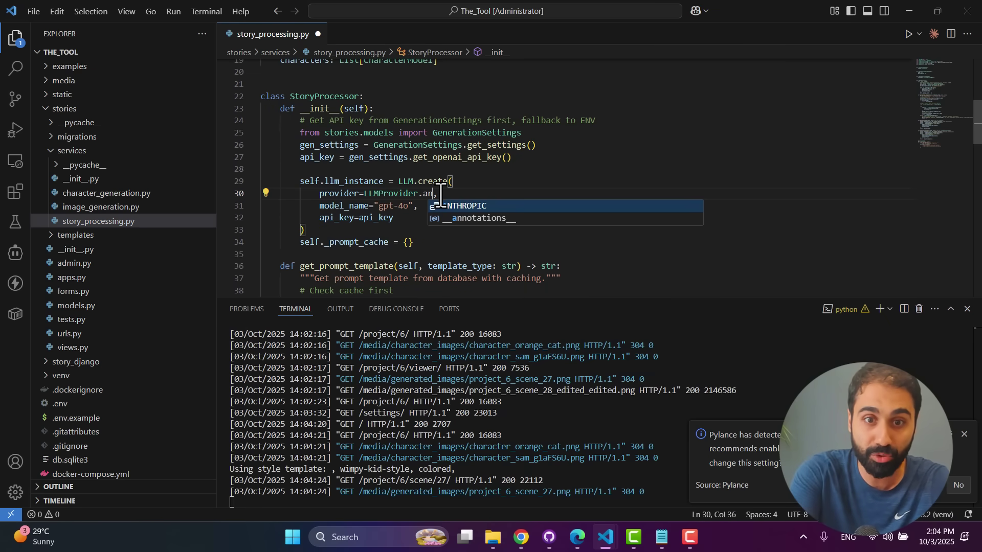
left_click(467, 206)
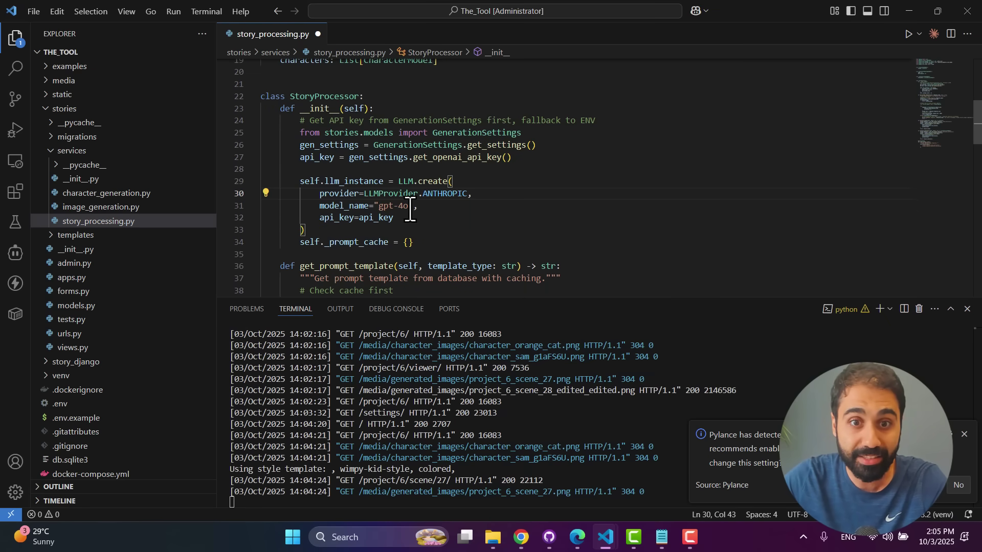
key("BackSpace")
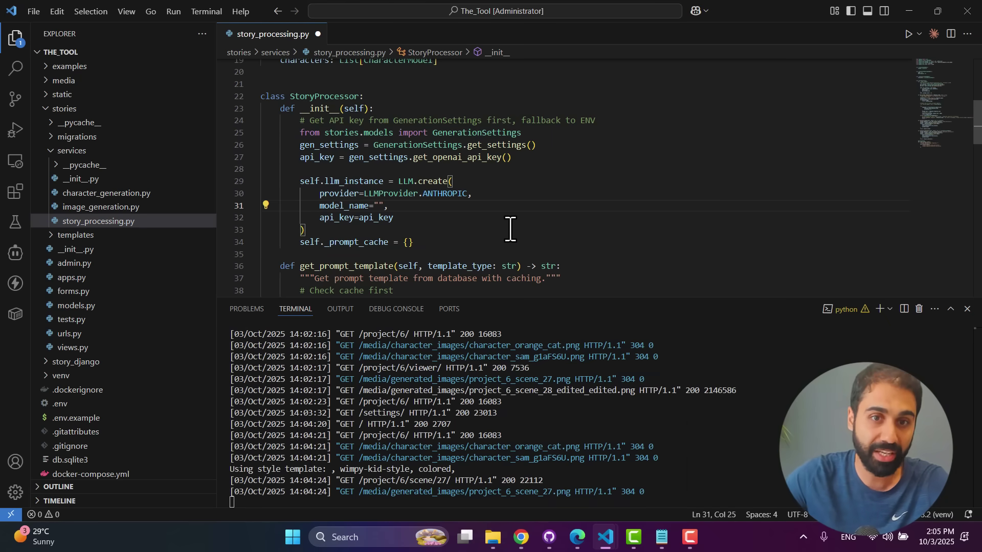
- Switch the provider to OPENROUTER, then undo back to OPENAI
double_click(444, 193)
type("openr")
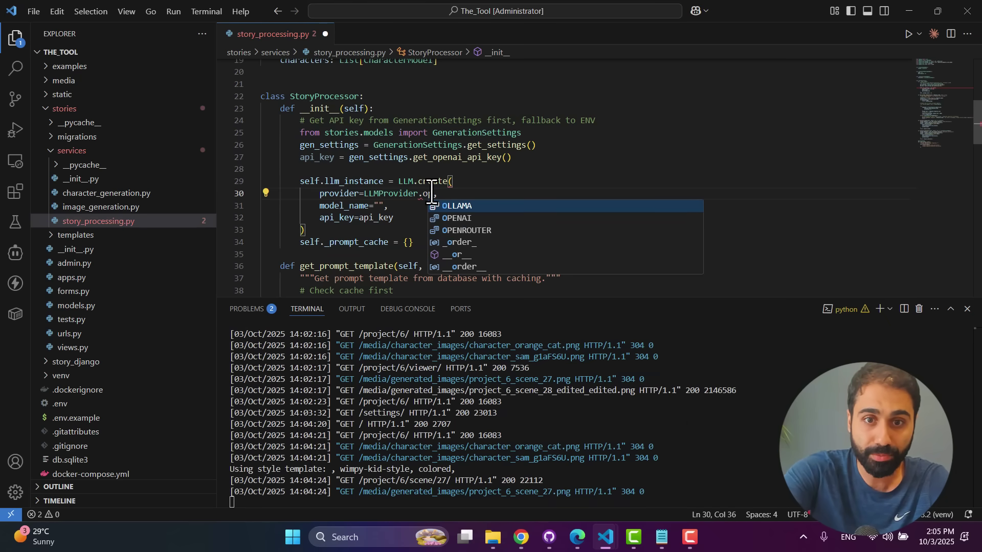
key("Return")
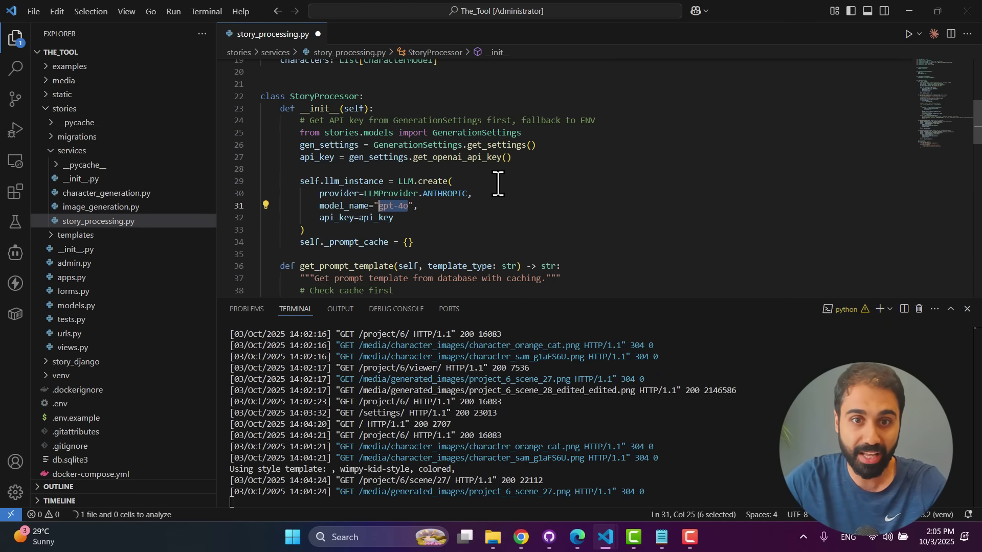
key("ctrl+z")
key("ctrl+z")
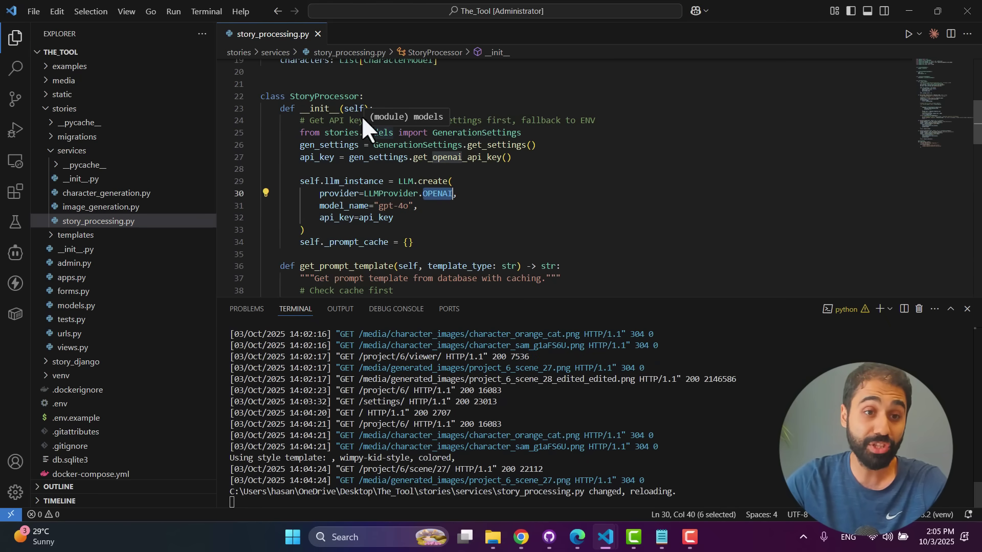
- Open image_generation.py and highlight the generate_with_nano_banana function name
left_click(128, 206)
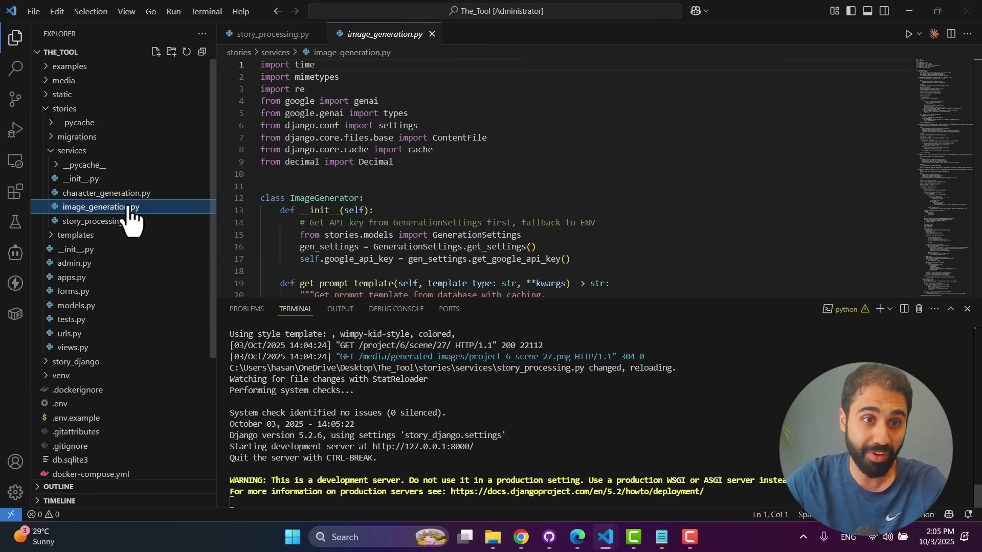
scroll(409, 156, "down", 15)
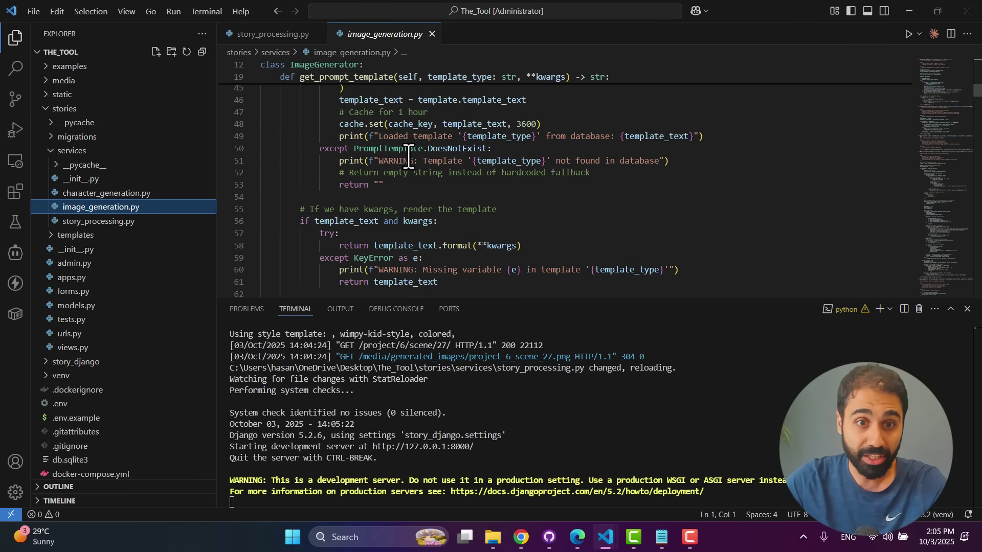
scroll(409, 156, "down", 18)
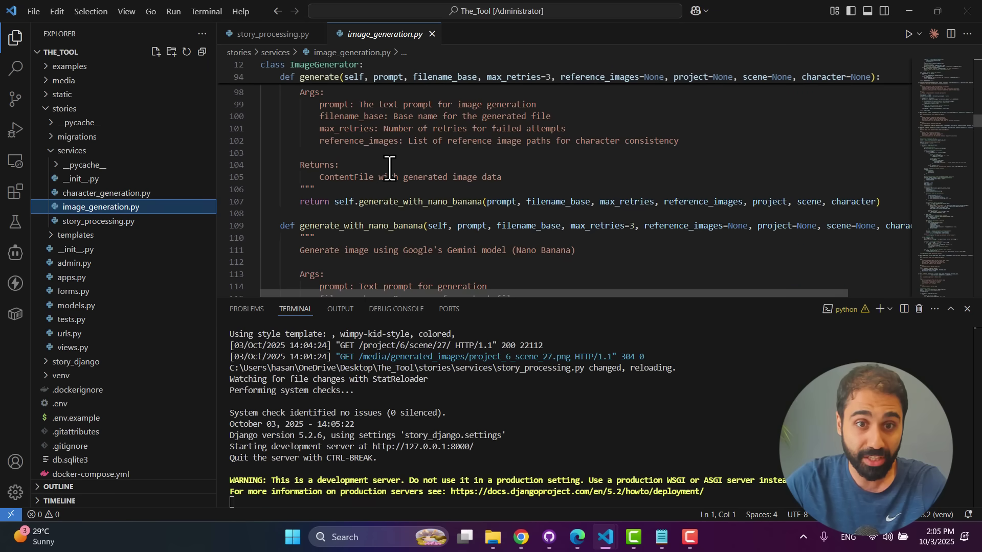
scroll(358, 177, "down", 2)
left_click_drag(298, 164, 360, 164)
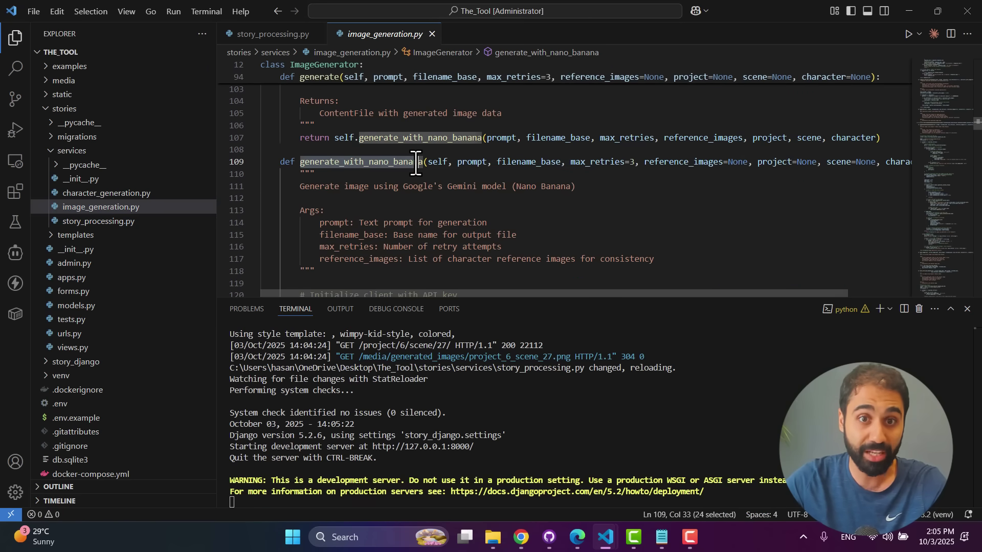
left_click(416, 161)
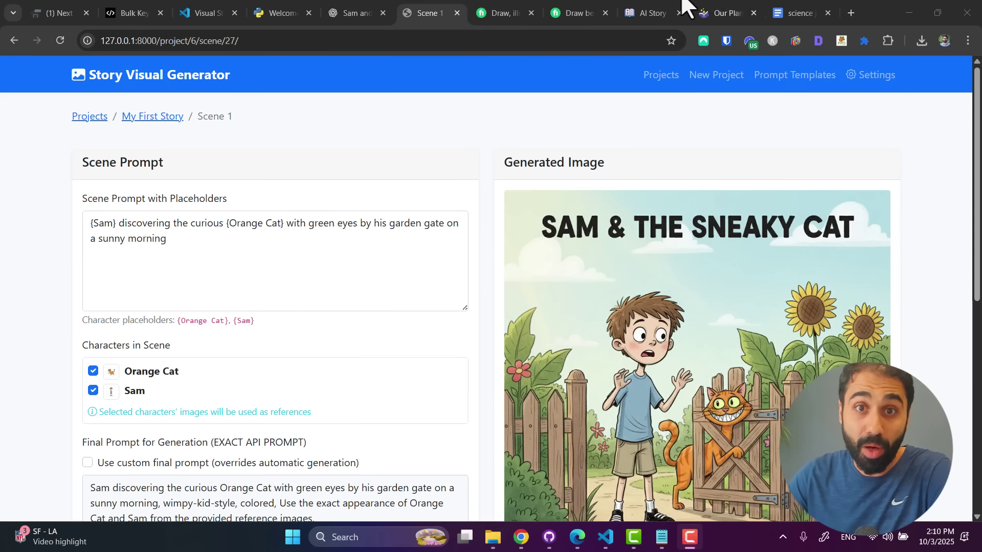
- Show the Fiverr children's book illustration gig and highlight its $60 Basic price
left_click(522, 3)
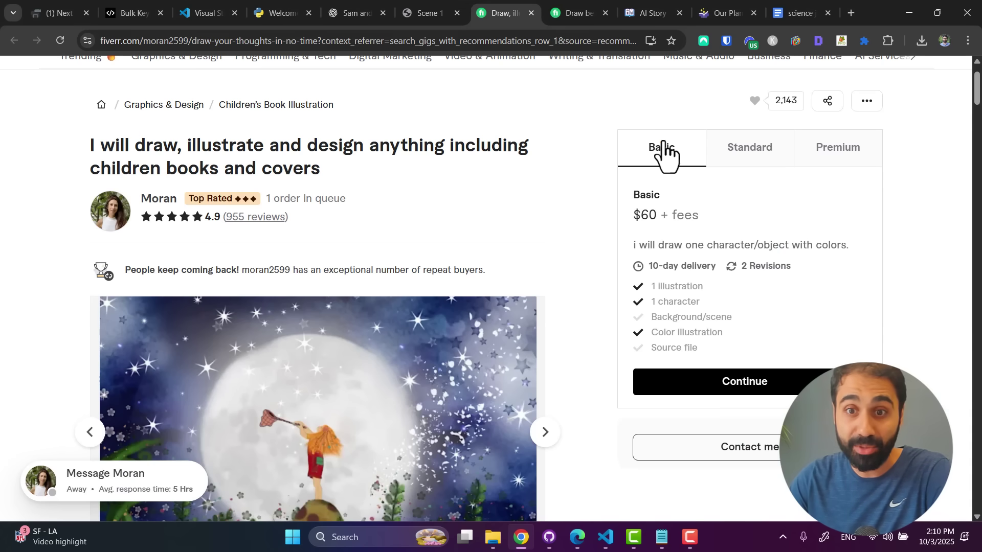
left_click_drag(640, 216, 651, 252)
left_click(651, 289)
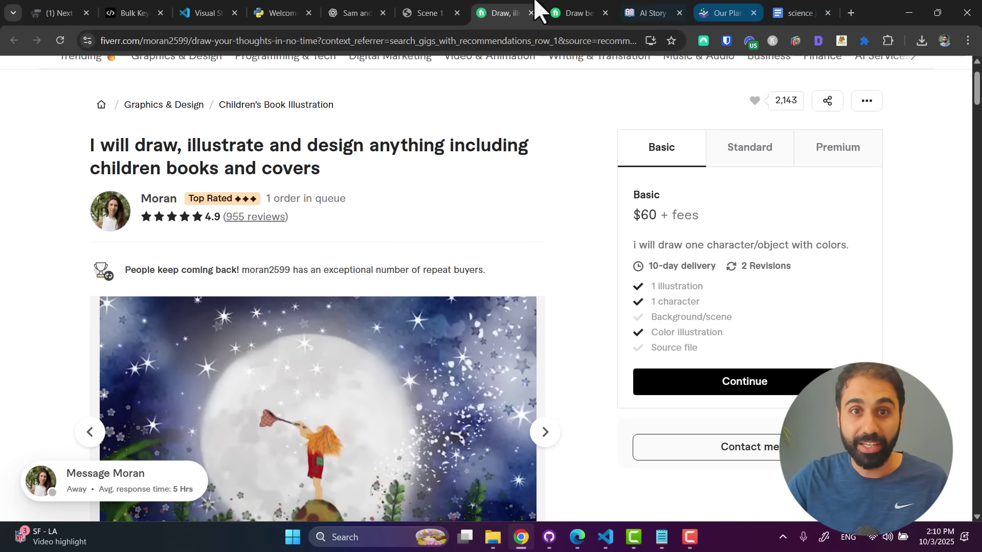
- Glance at the story app's Scene 1 and Settings pages, then return to the Fiverr gig
left_click(425, 13)
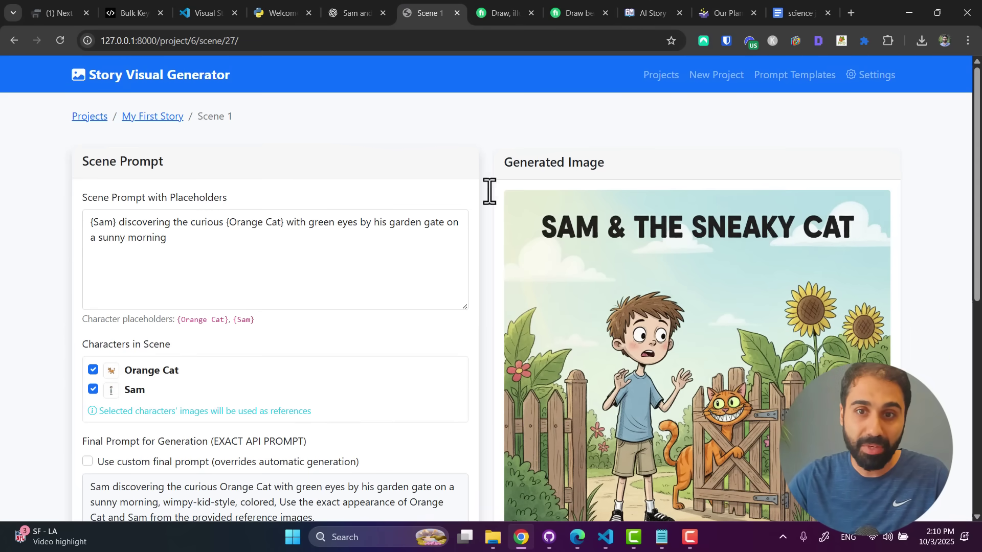
left_click(866, 77)
scroll(588, 266, "down", 4)
left_click(502, 13)
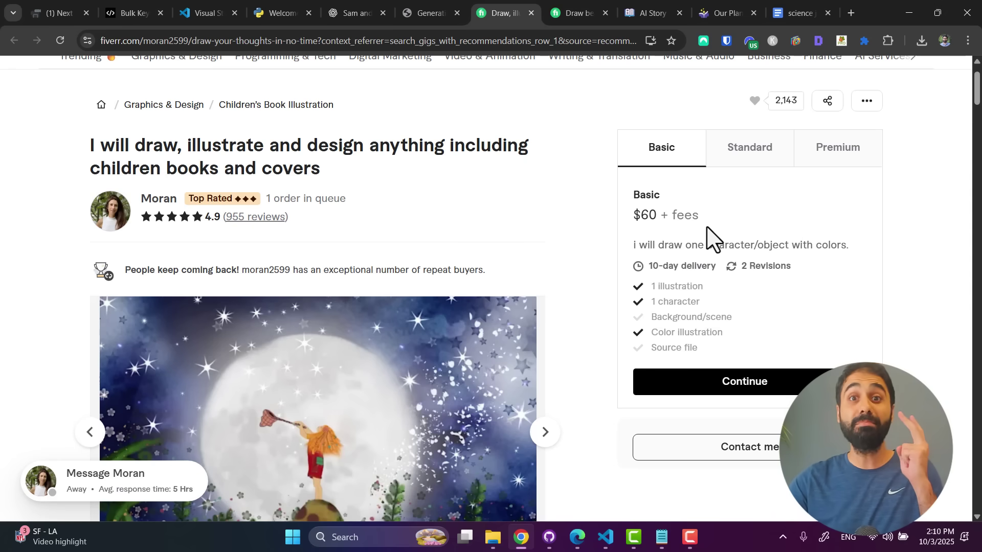
- Show childbook.ai's pricing, then scroll through its sample books to 'What is love?'
left_click(664, 10)
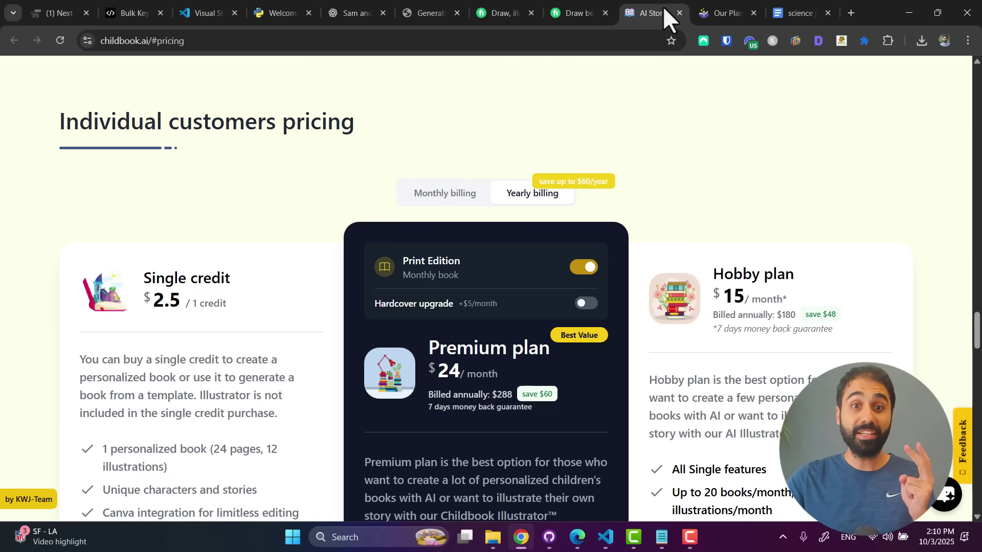
scroll(749, 241, "down", 3)
scroll(749, 248, "up", 20)
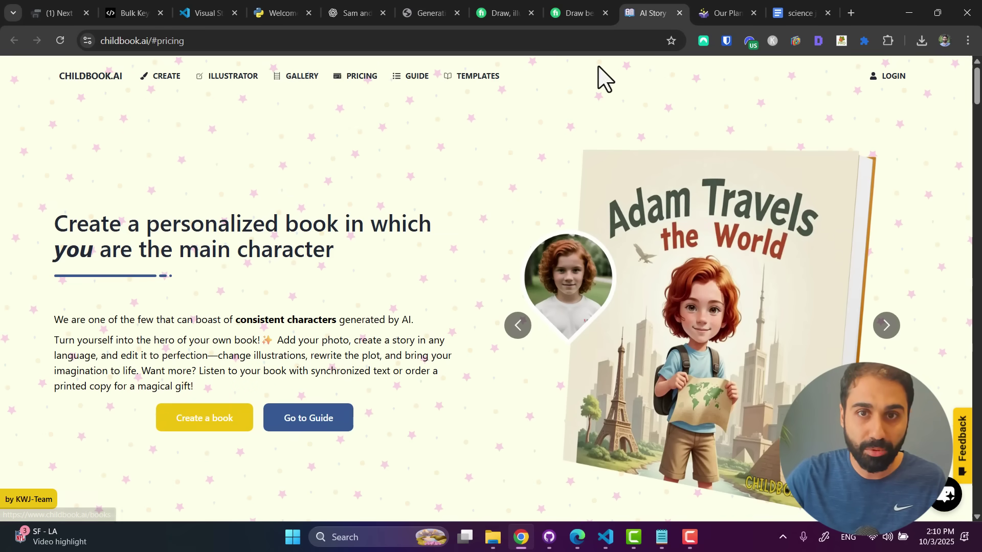
left_click(726, 13)
left_click(664, 5)
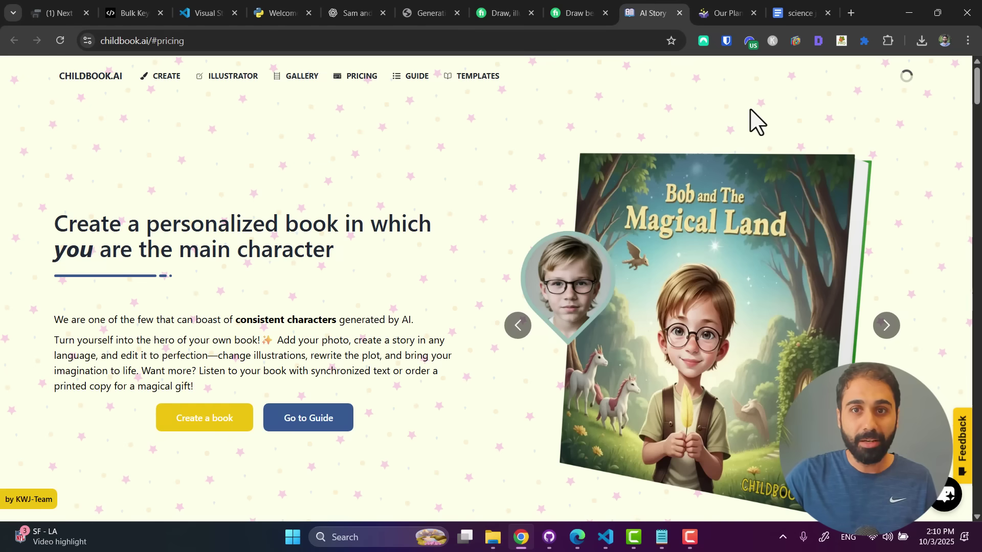
scroll(859, 184, "down", 8)
scroll(903, 201, "down", 6)
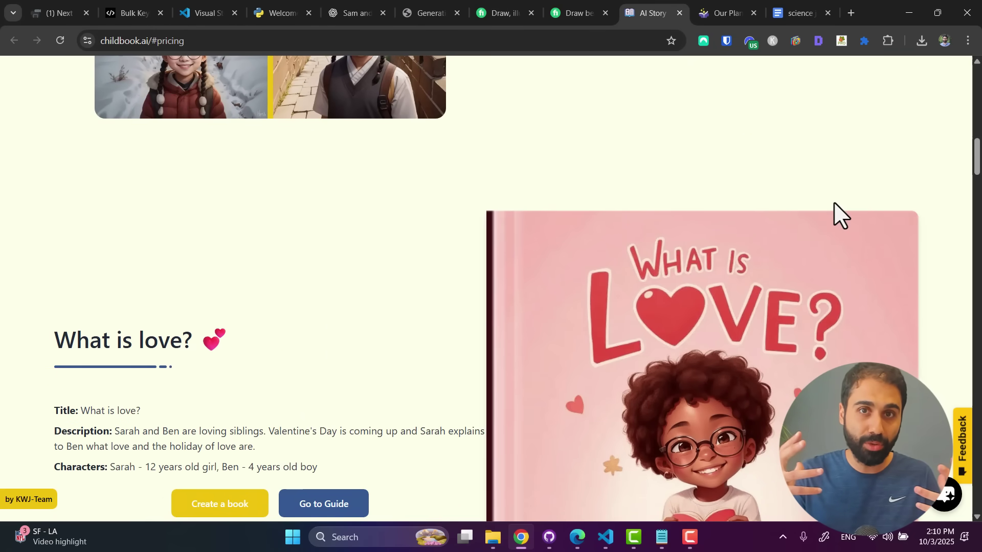
- Check the $0.3120 total generation cost on the app's Settings page
left_click(416, 11)
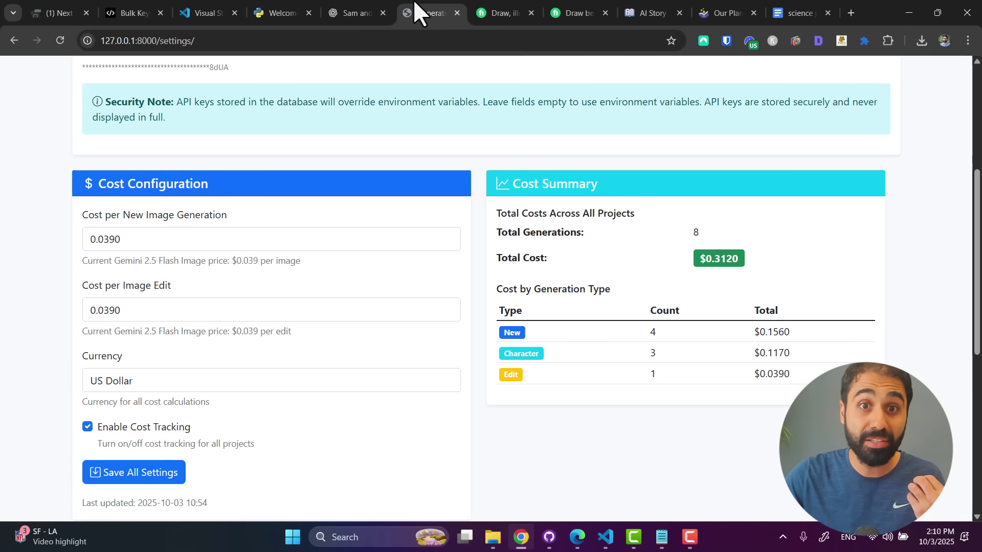
scroll(587, 162, "up", 3)
scroll(448, 114, "up", 2)
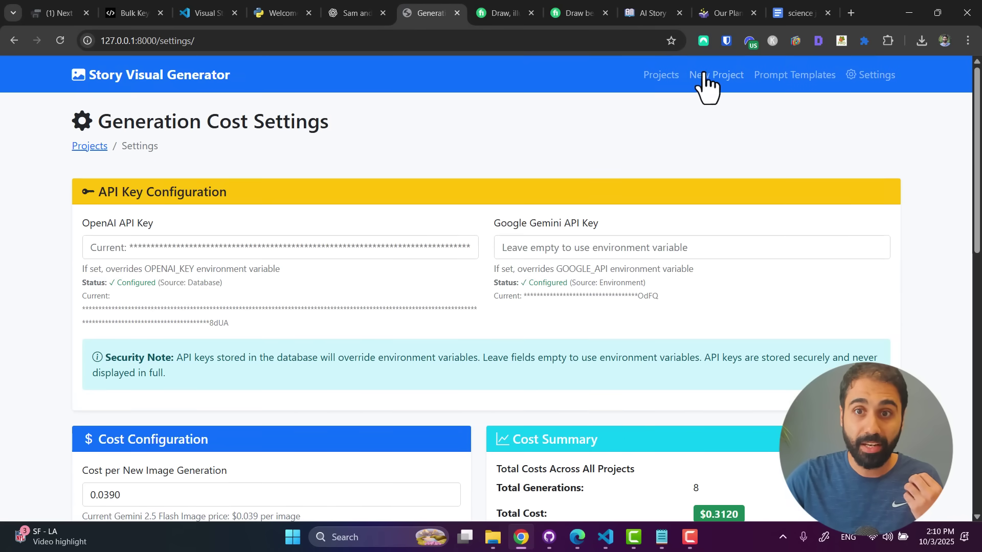
- Reopen the project's Scene 1 page, then bring up the 'science journal draft 1' document
left_click(660, 76)
left_click(104, 266)
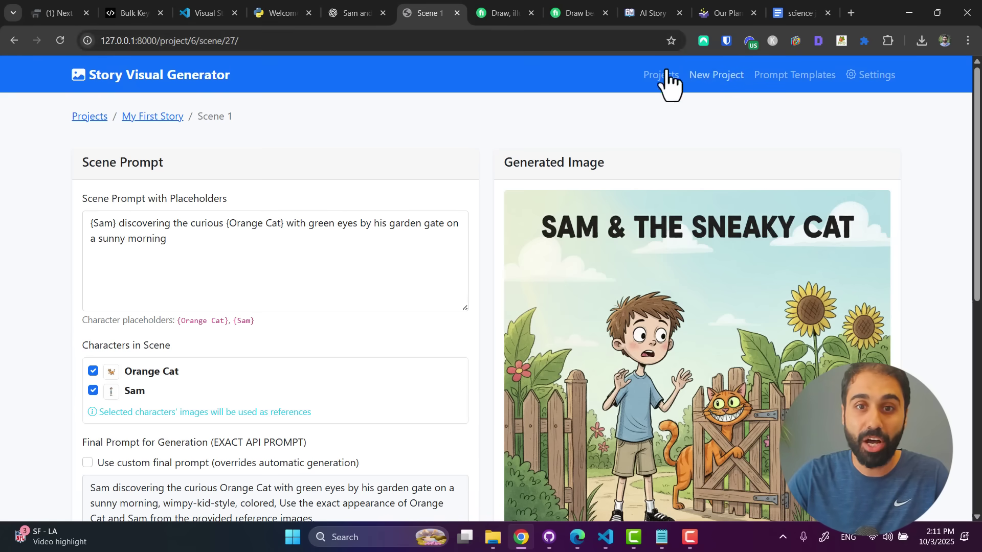
left_click(713, 10)
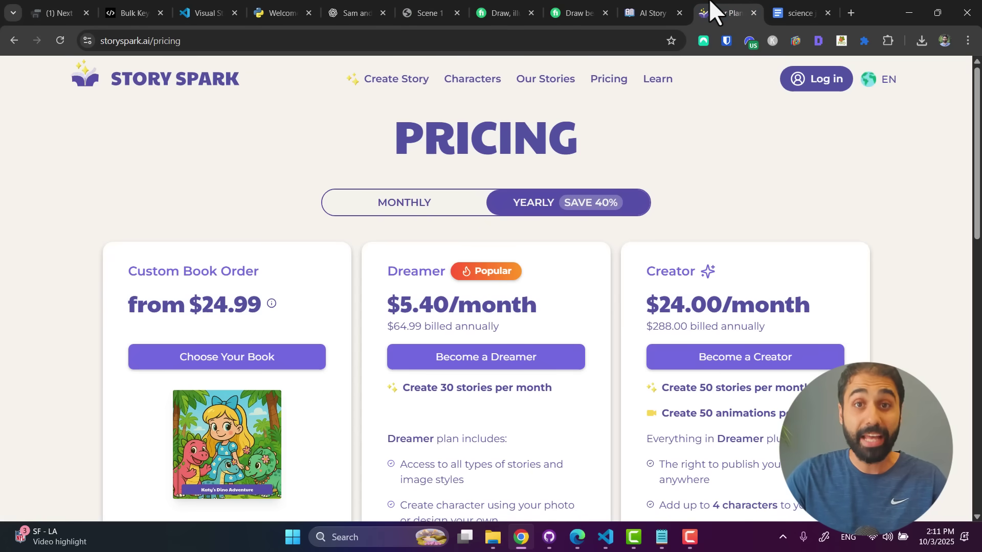
left_click(787, 10)
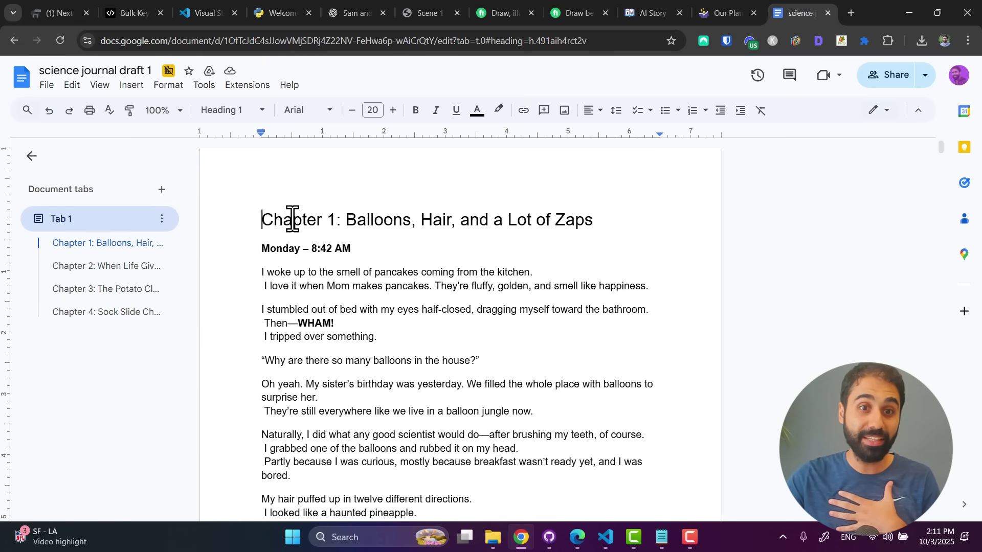
- Highlight the Chapter 1 heading of the science journal draft, then view the Scene 1 image
left_click_drag(292, 219, 497, 278)
left_click(498, 278)
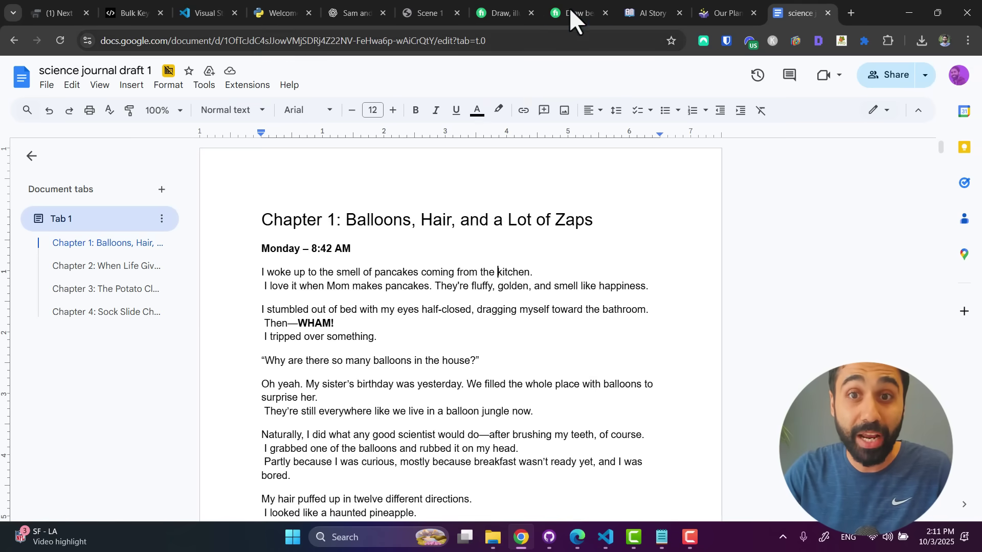
left_click(442, 13)
scroll(721, 302, "down", 1)
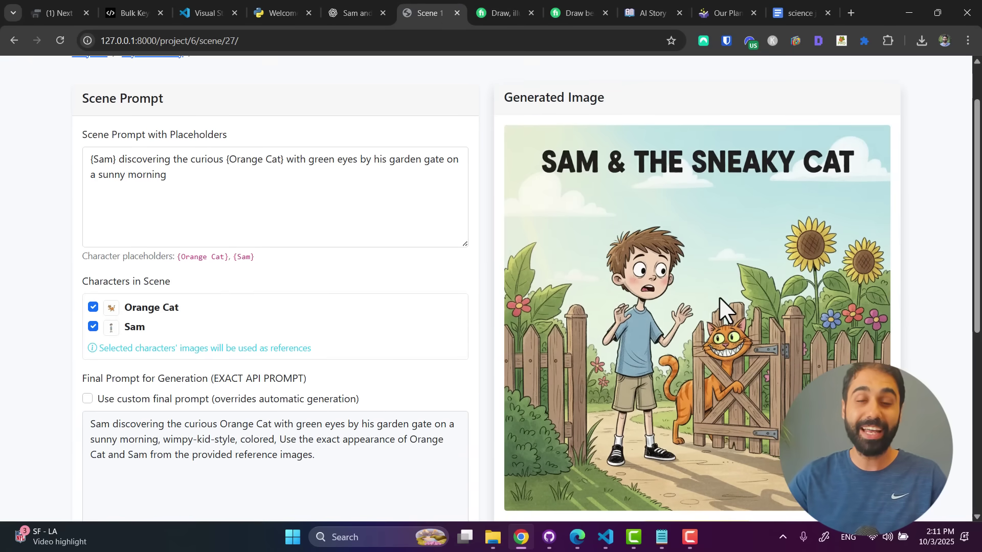
- Scroll further through the journal's story text and return to the Scene 1 illustration
left_click(800, 12)
scroll(603, 240, "down", 5)
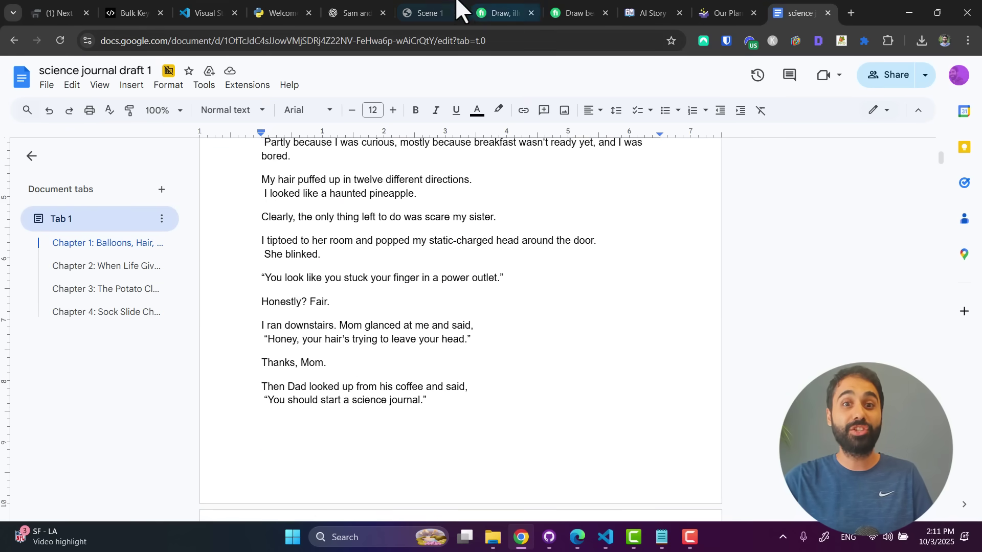
left_click(425, 12)
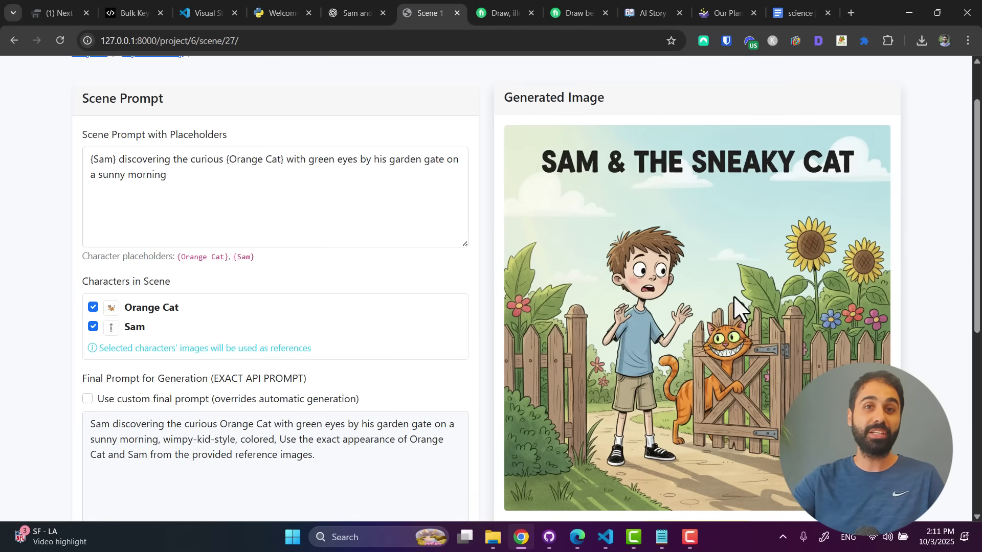